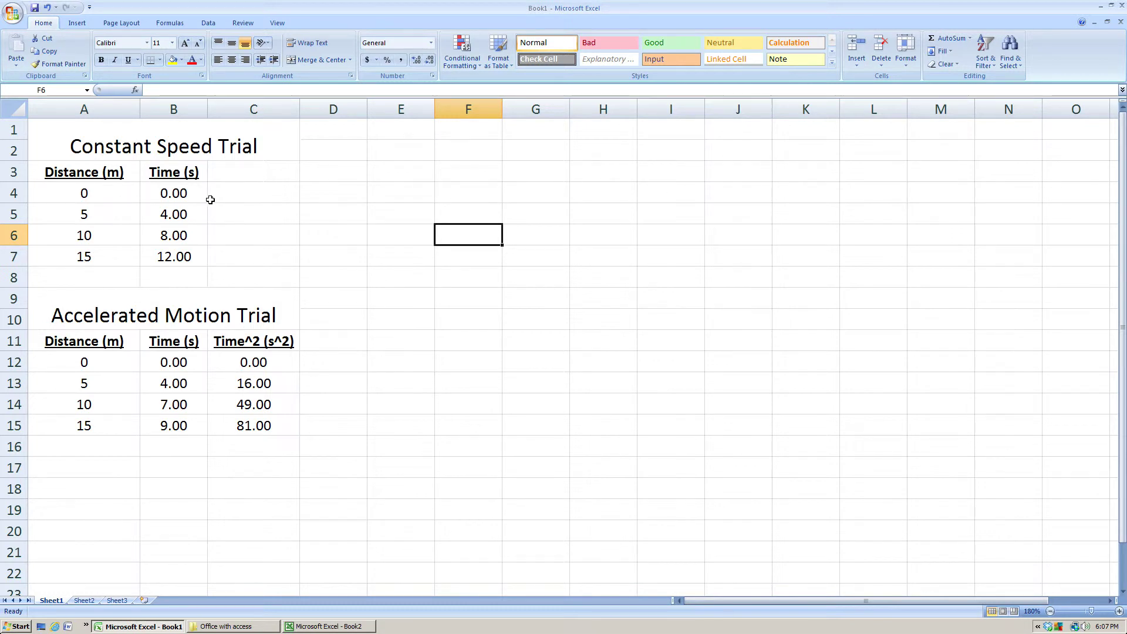
pyautogui.click(106, 198)
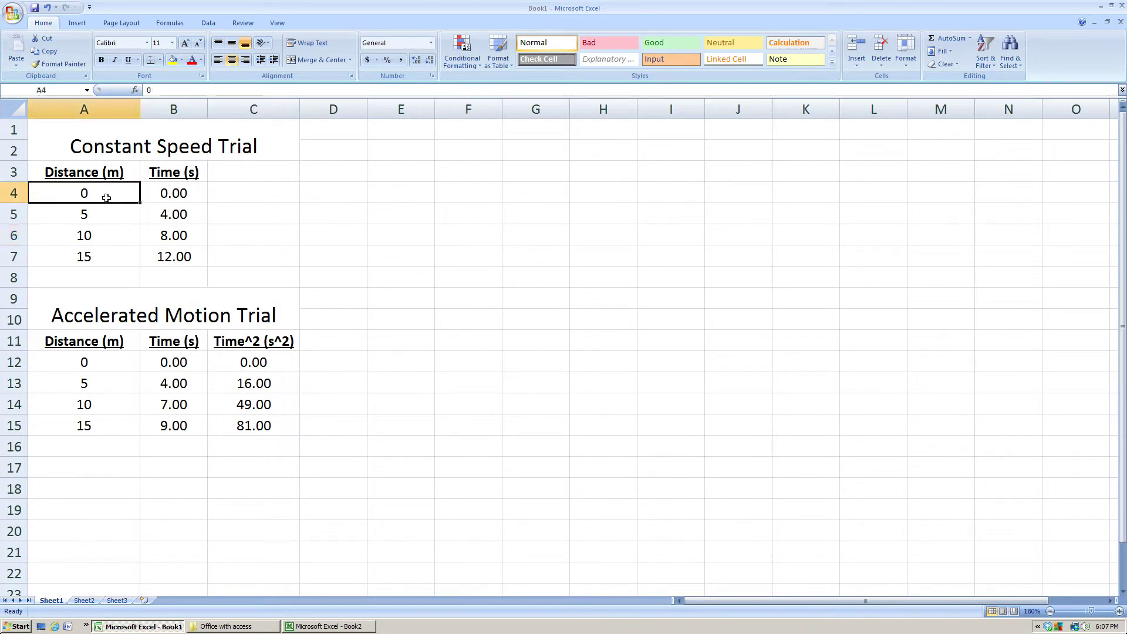
pyautogui.click(162, 199)
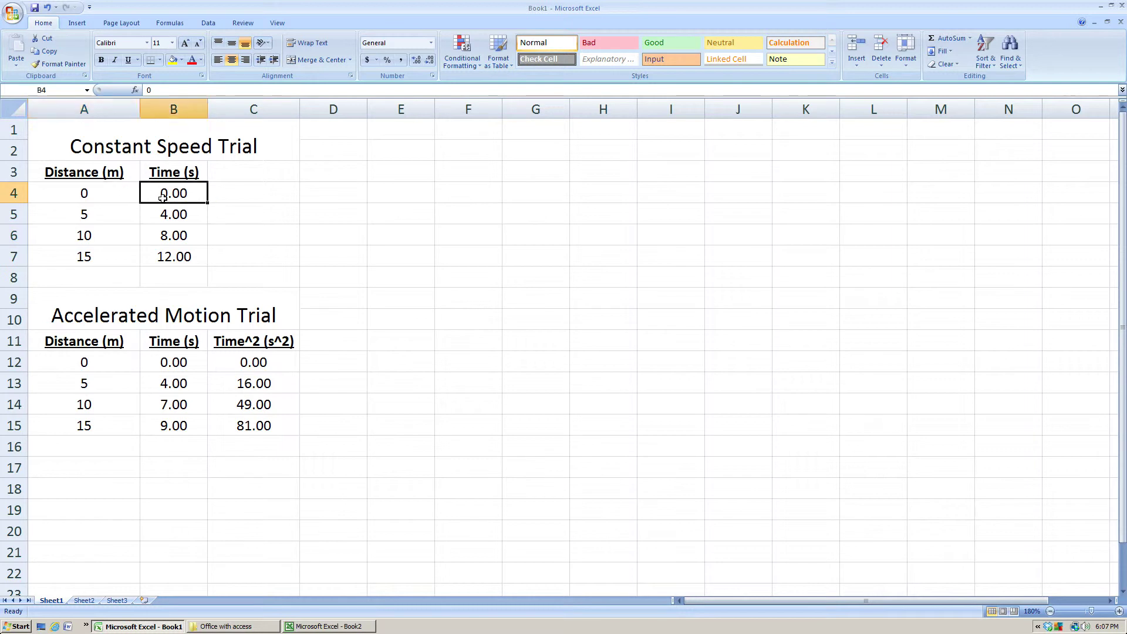
pyautogui.click(162, 239)
pyautogui.click(103, 235)
pyautogui.click(87, 179)
pyautogui.click(93, 157)
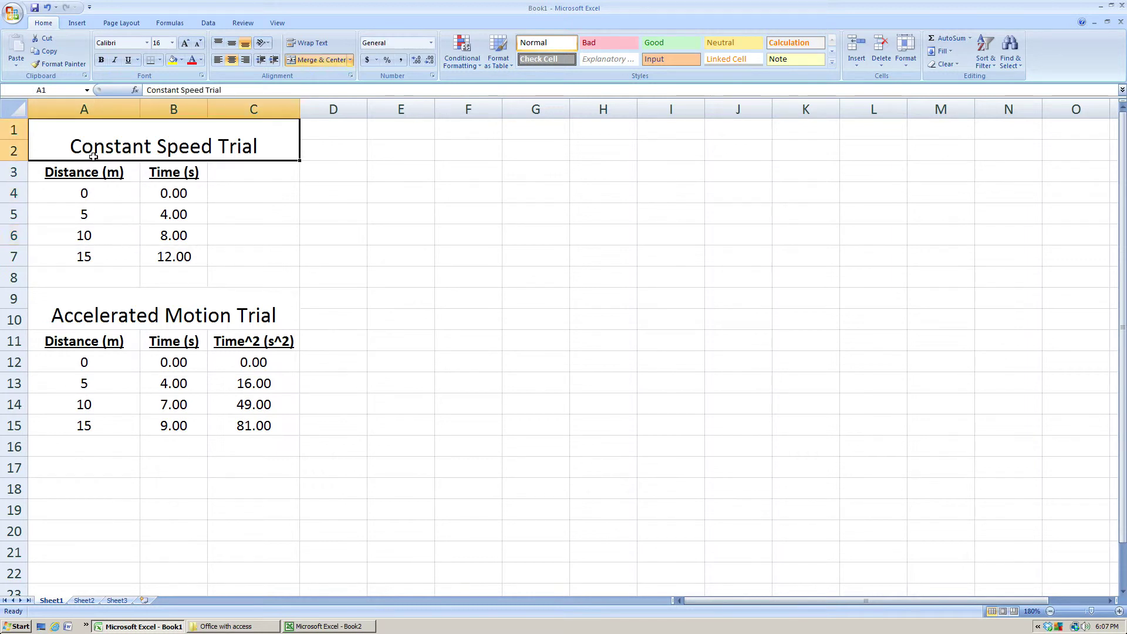
pyautogui.click(414, 193)
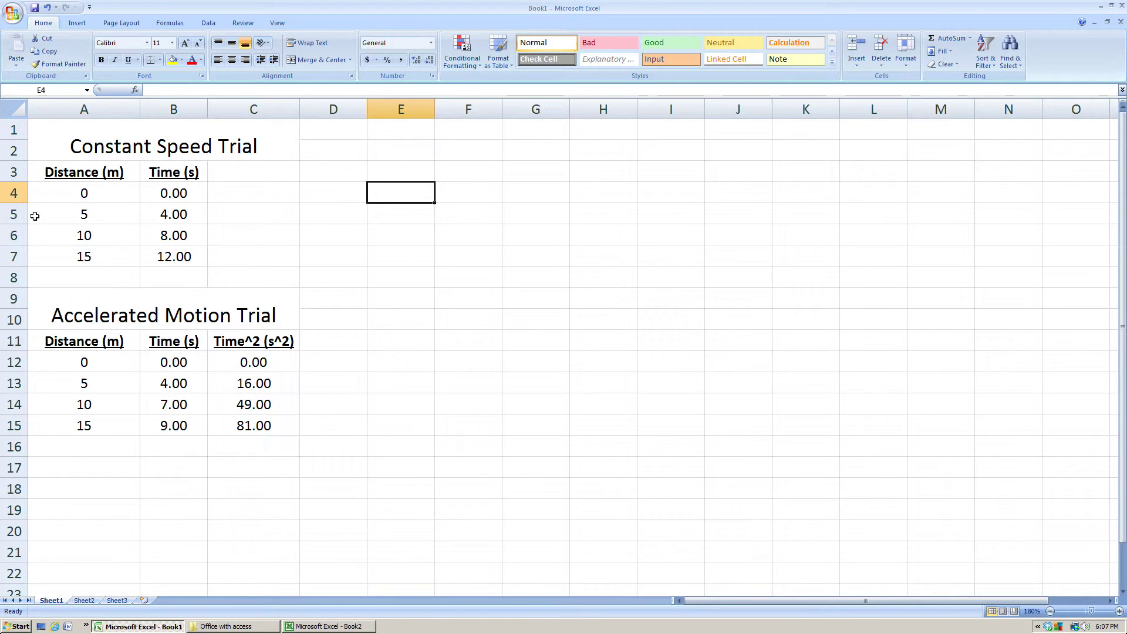
pyautogui.doubleClick(118, 193)
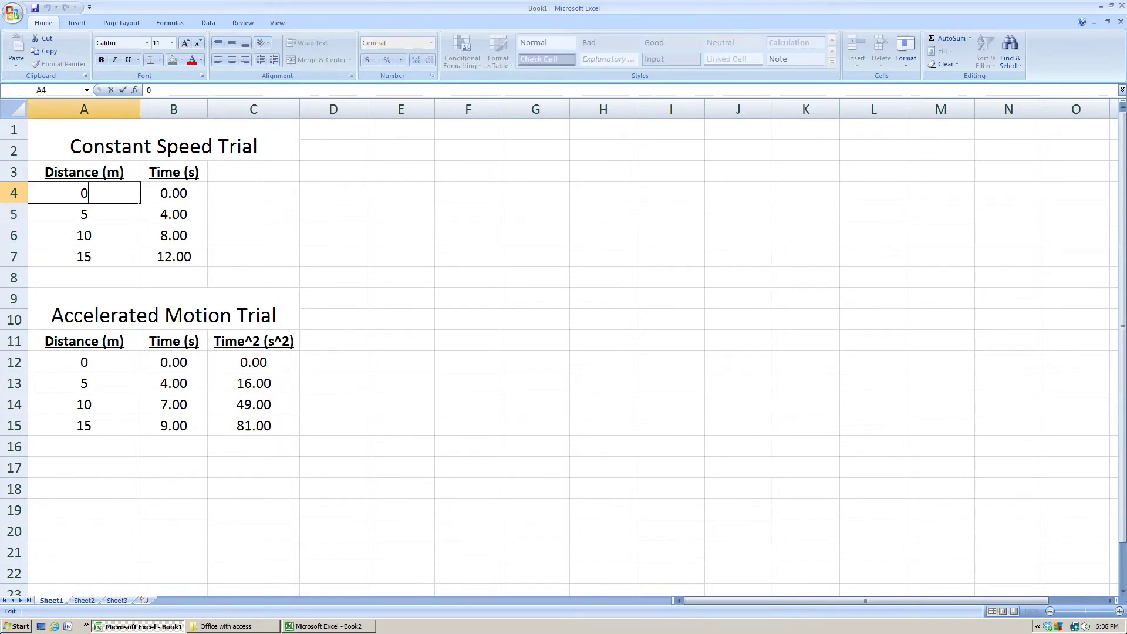
pyautogui.write('m')
pyautogui.press('BackSpace')
pyautogui.press('BackSpace')
pyautogui.click(354, 211)
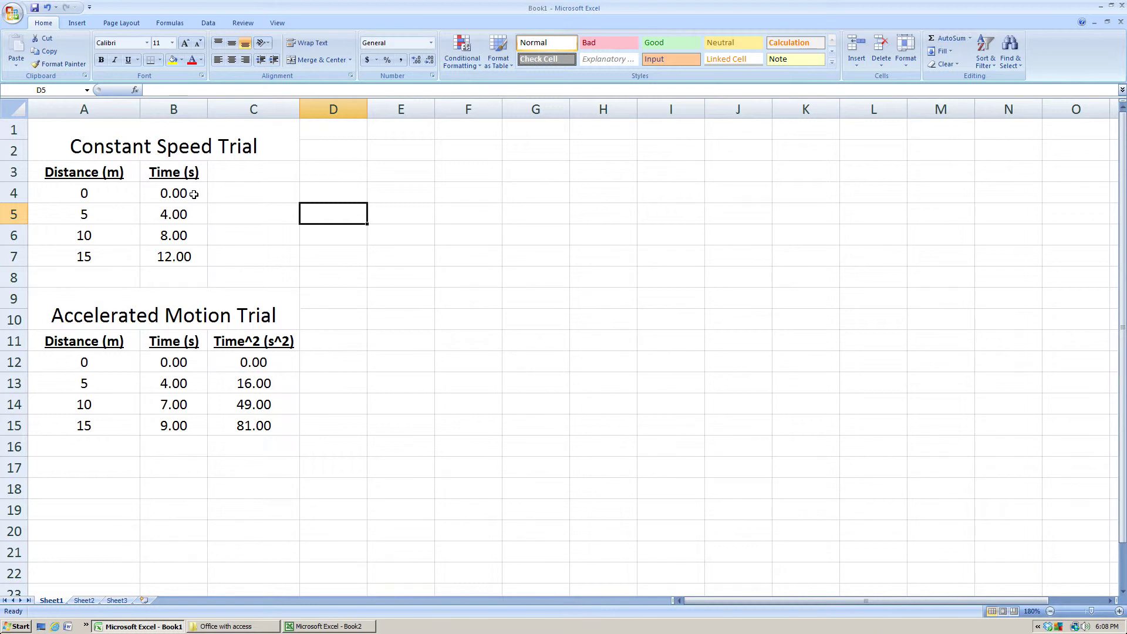
# Merge and center each of the first three Constant Speed Trial time values across columns B and C, rows 4 to 6.
pyautogui.click(163, 193)
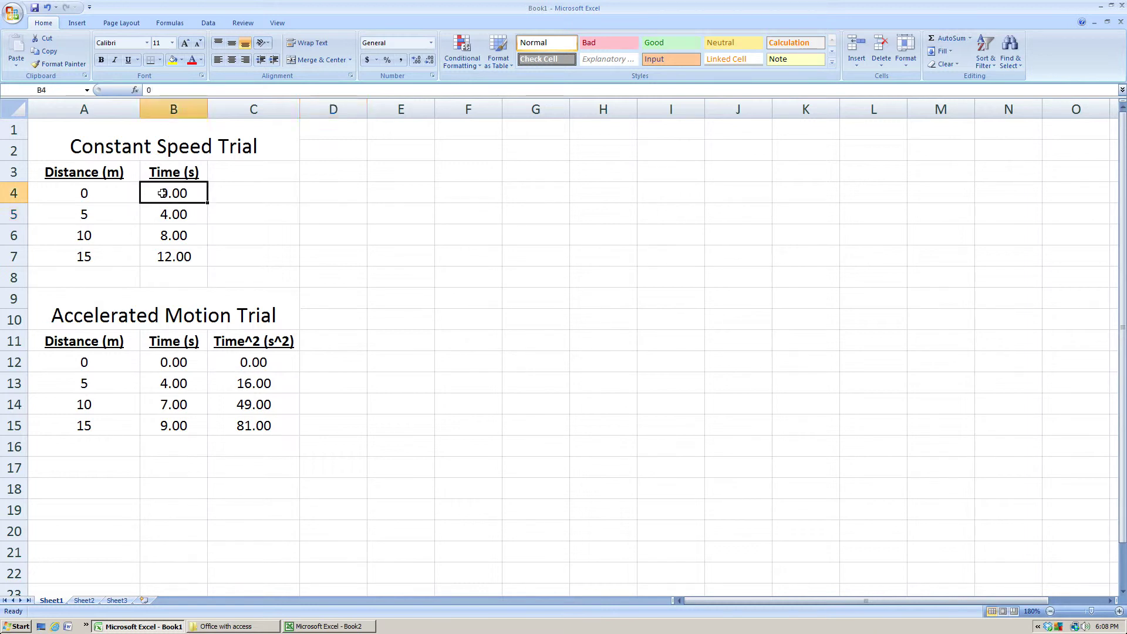
pyautogui.moveTo(191, 201); pyautogui.dragTo(229, 198)
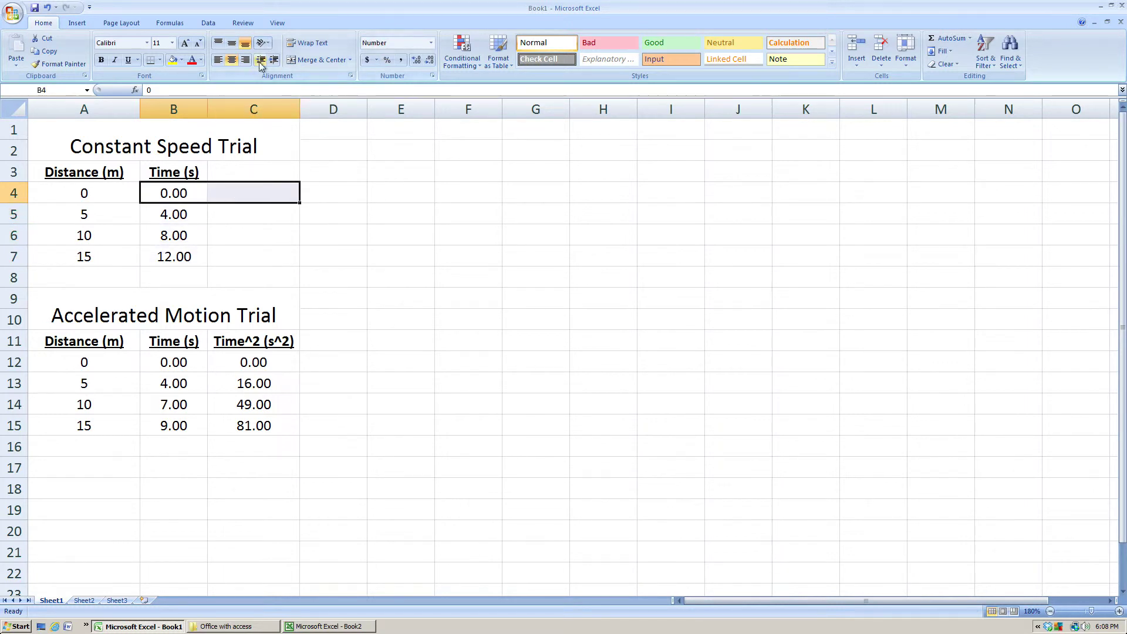
pyautogui.click(291, 61)
pyautogui.moveTo(172, 215); pyautogui.dragTo(240, 214)
pyautogui.click(294, 61)
pyautogui.moveTo(171, 235); pyautogui.dragTo(244, 235)
pyautogui.click(297, 64)
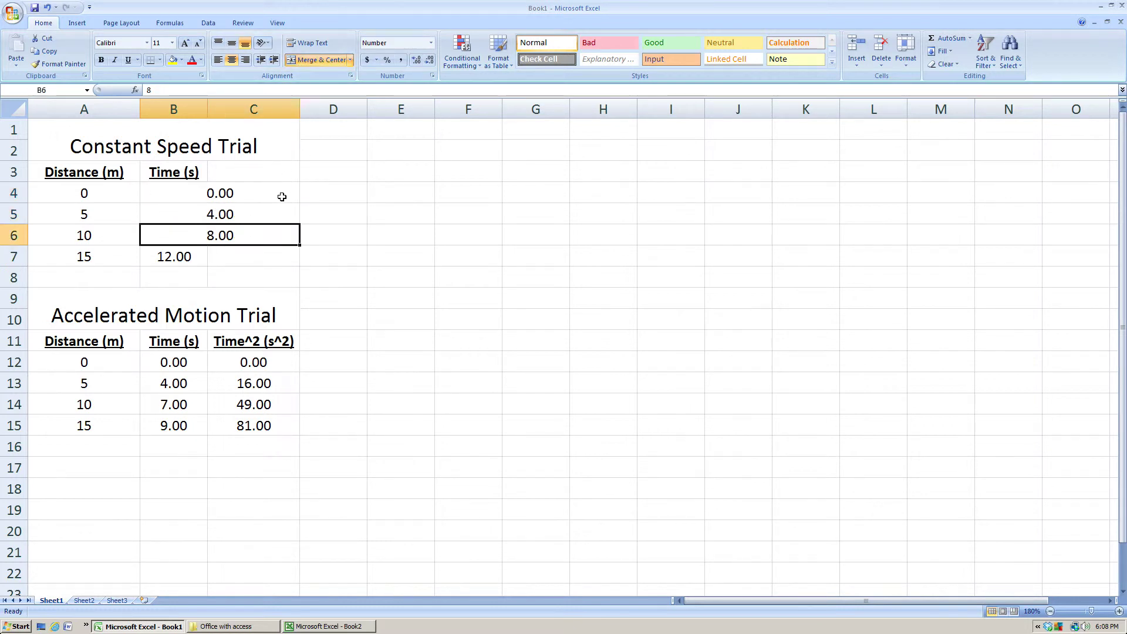
pyautogui.click(325, 209)
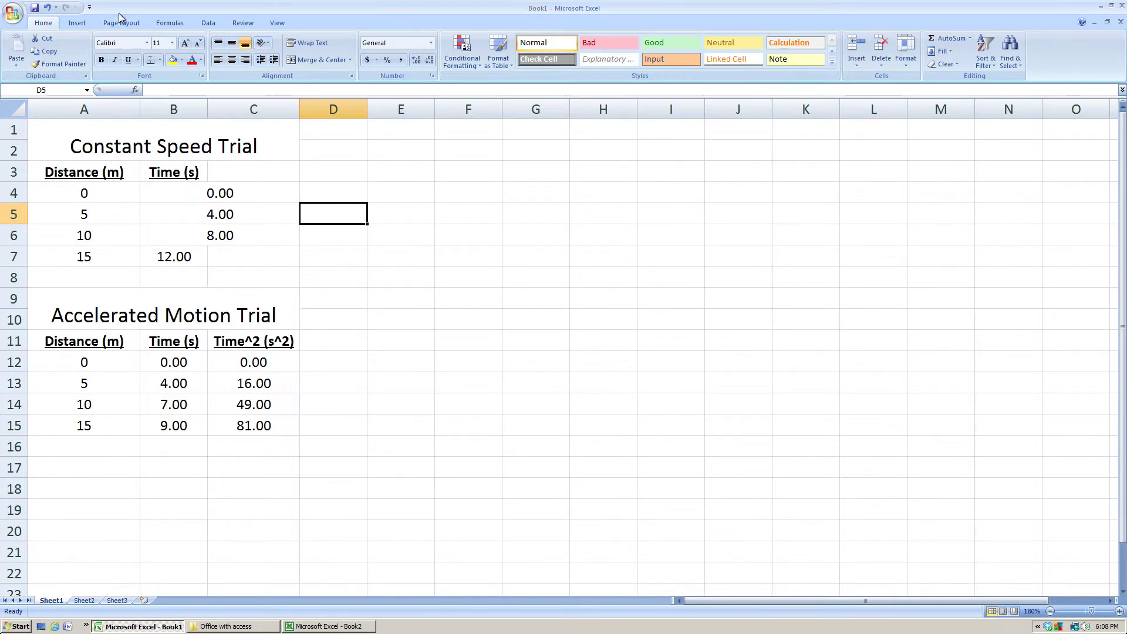
# Undo the three cell merges in the Constant Speed Trial time rows.
pyautogui.click(47, 8)
pyautogui.click(47, 9)
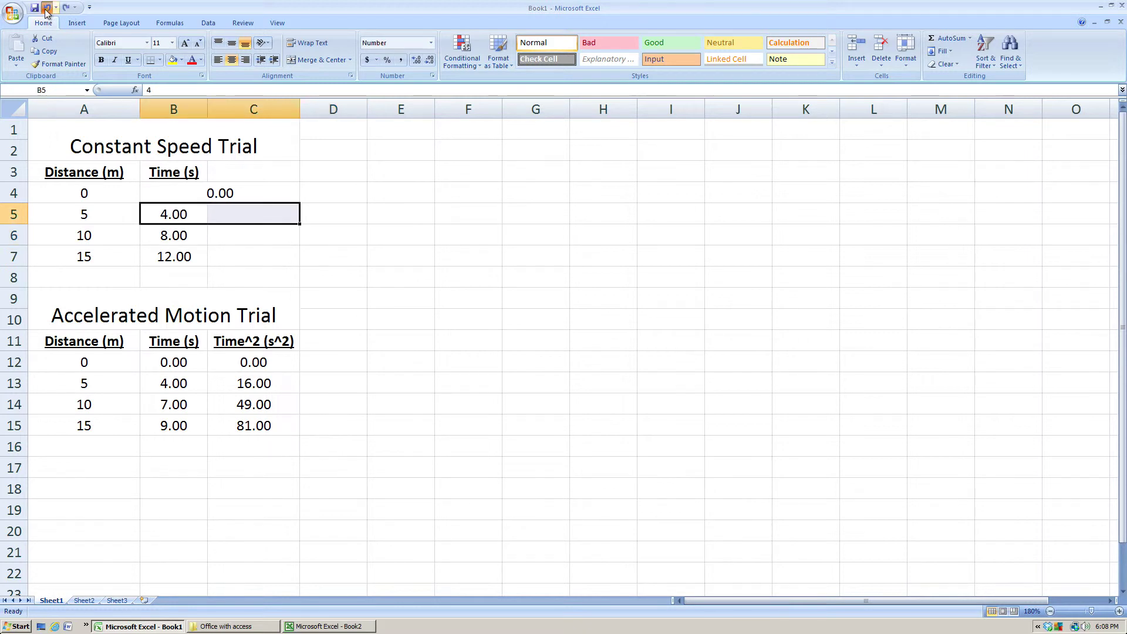
pyautogui.click(46, 8)
pyautogui.click(251, 262)
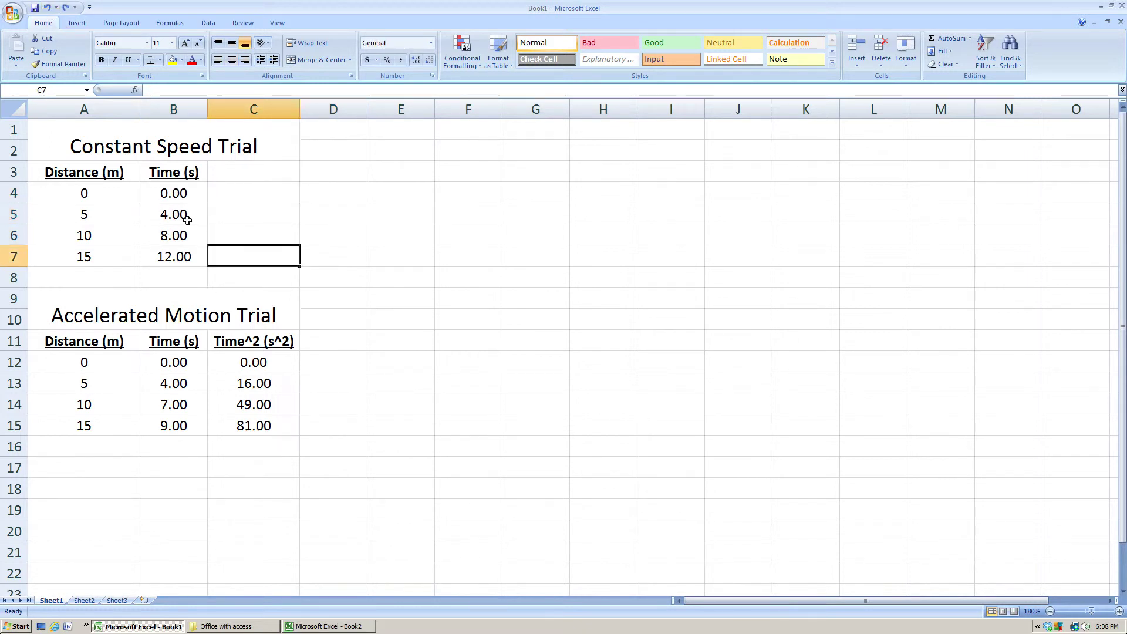
# Insert an empty markers-only scatter chart, starting from blank cell E4 so that no data is preselected.
pyautogui.click(412, 197)
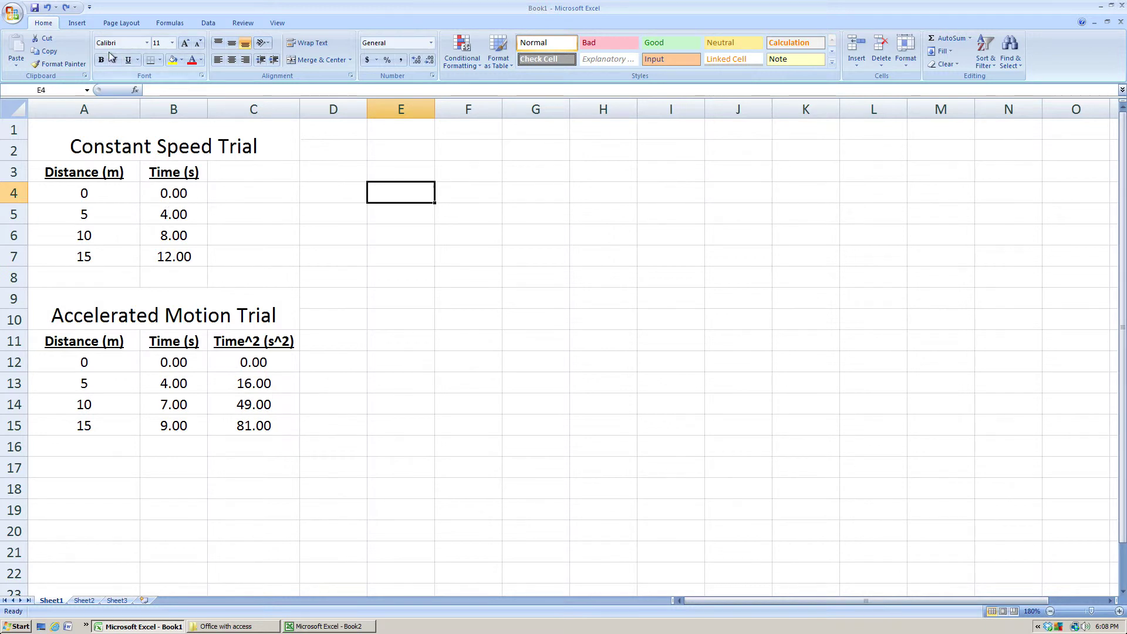
pyautogui.click(77, 24)
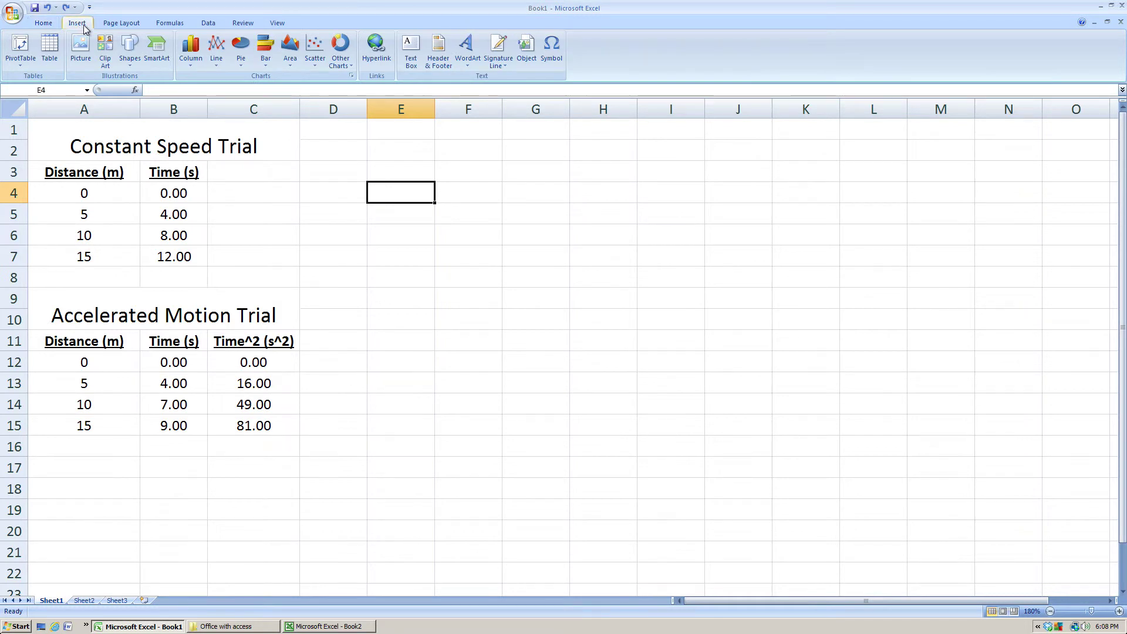
pyautogui.click(314, 45)
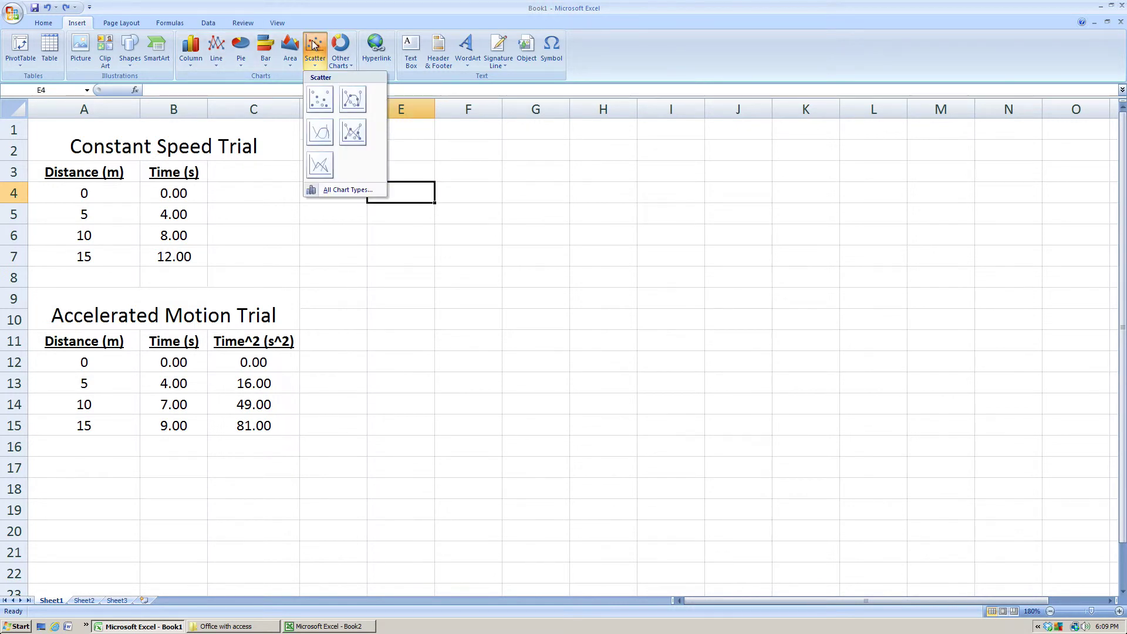
pyautogui.click(315, 100)
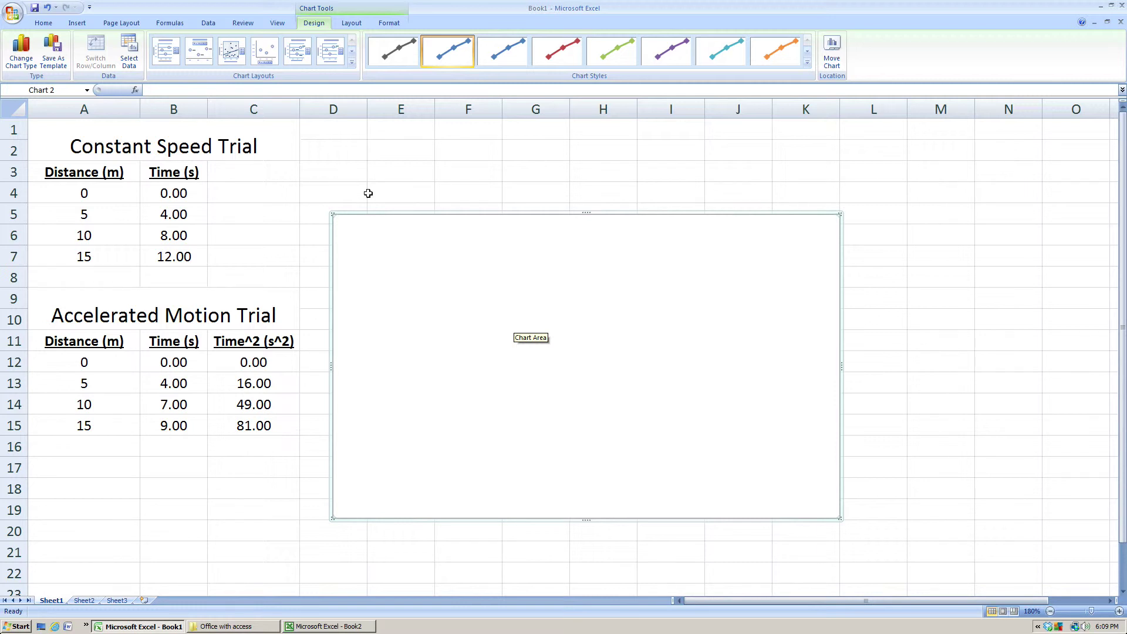
# Add a data series to the empty chart and set its X values to the Constant Speed Trial times in B4:B7.
pyautogui.click(126, 50)
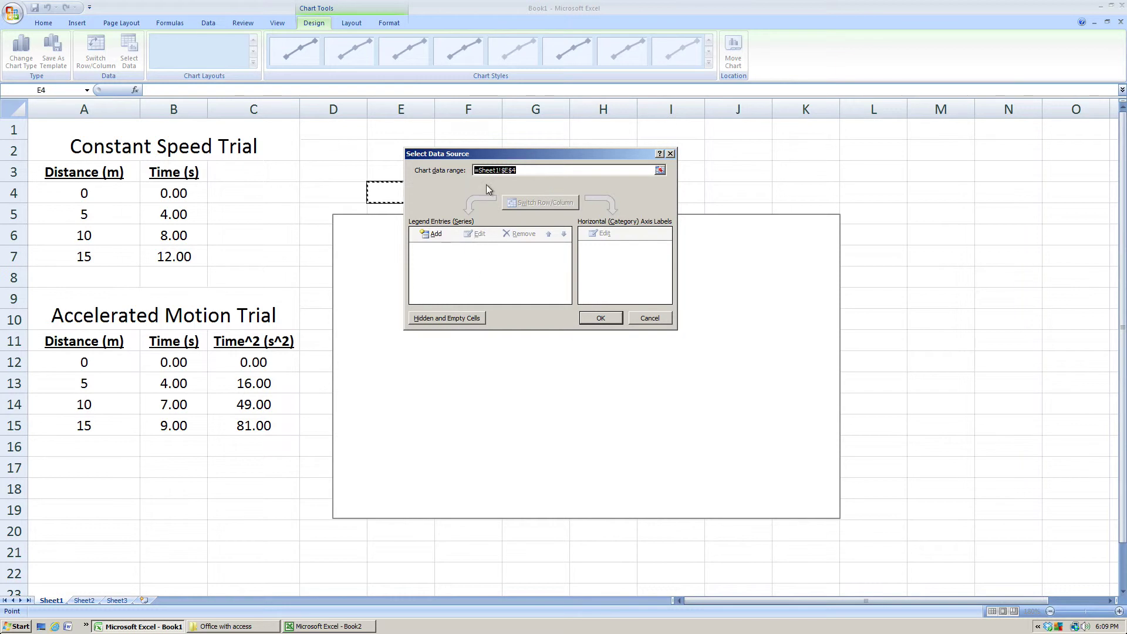
pyautogui.click(434, 237)
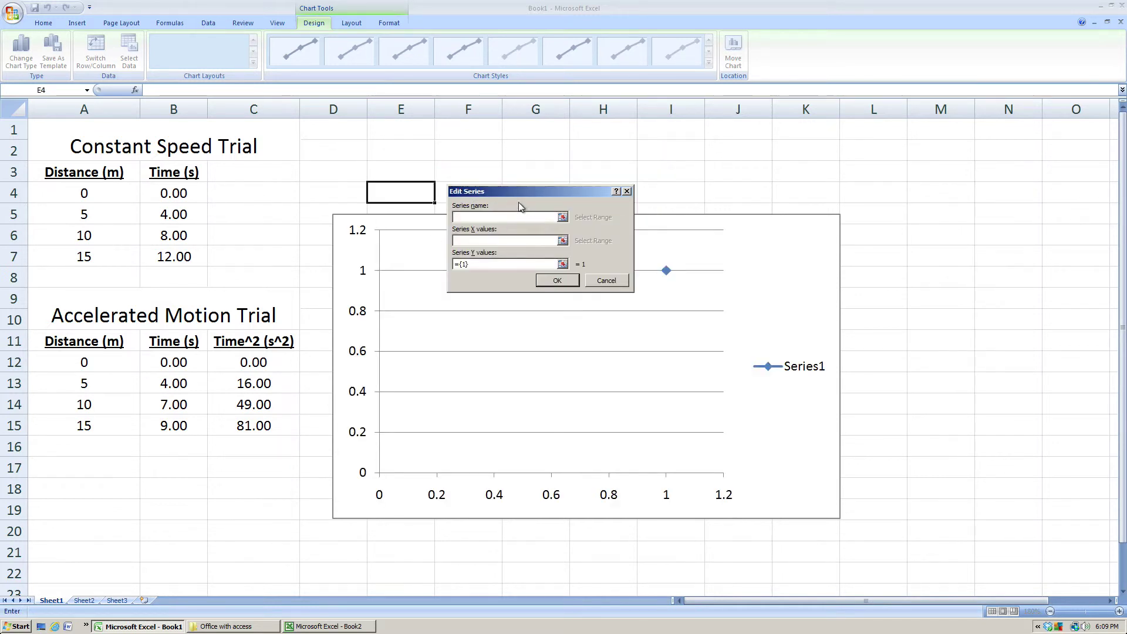
pyautogui.click(494, 214)
pyautogui.click(563, 241)
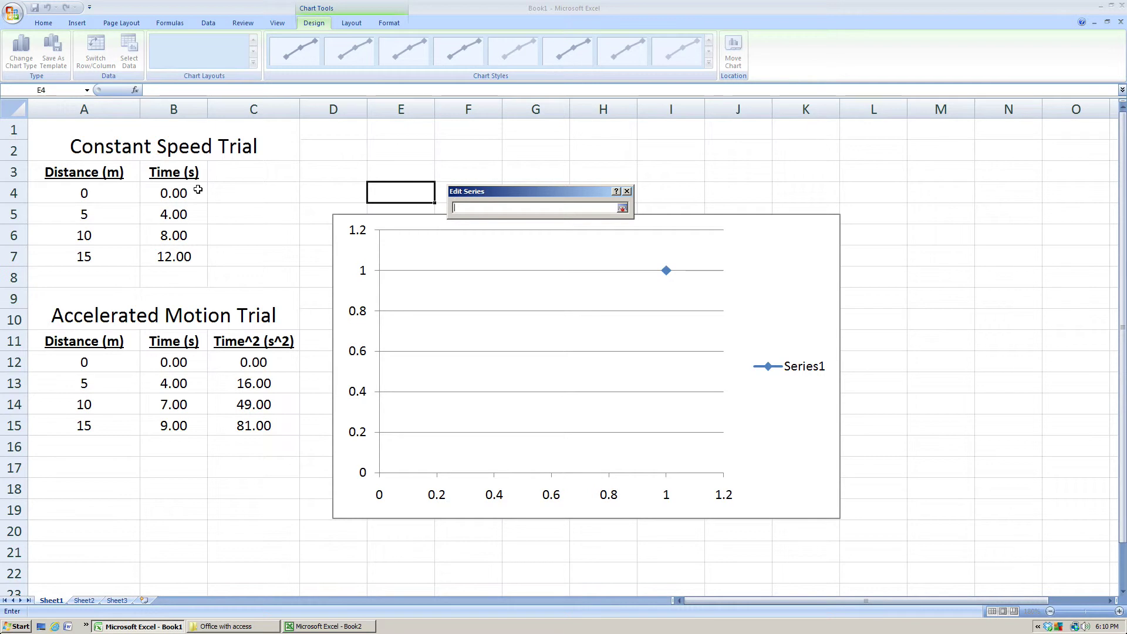
pyautogui.click(198, 189)
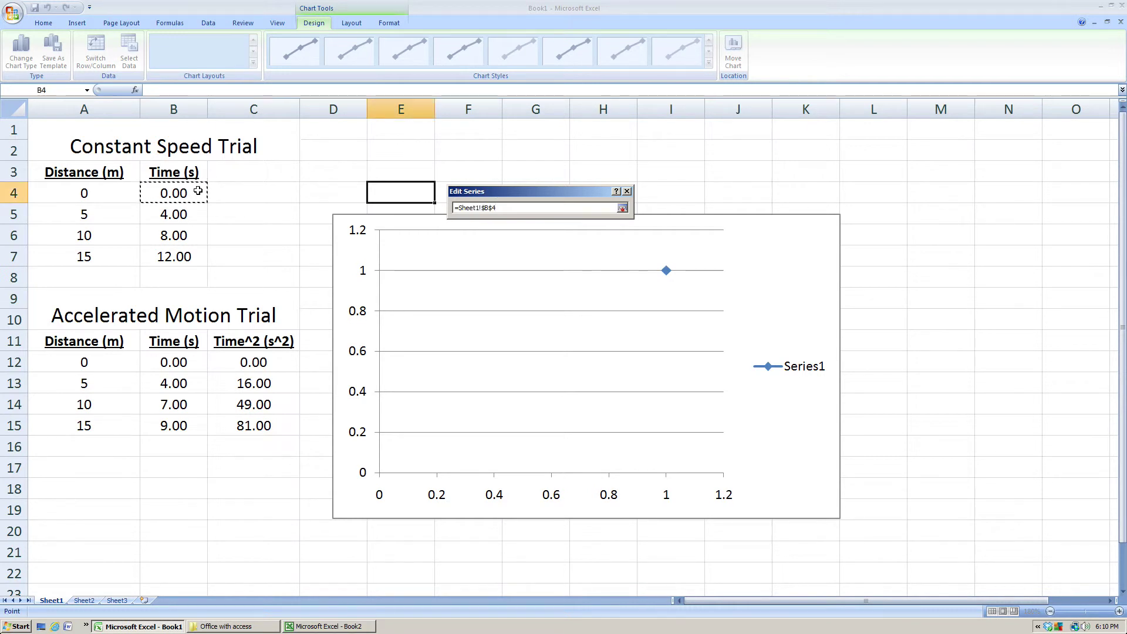
pyautogui.moveTo(198, 202); pyautogui.dragTo(192, 247)
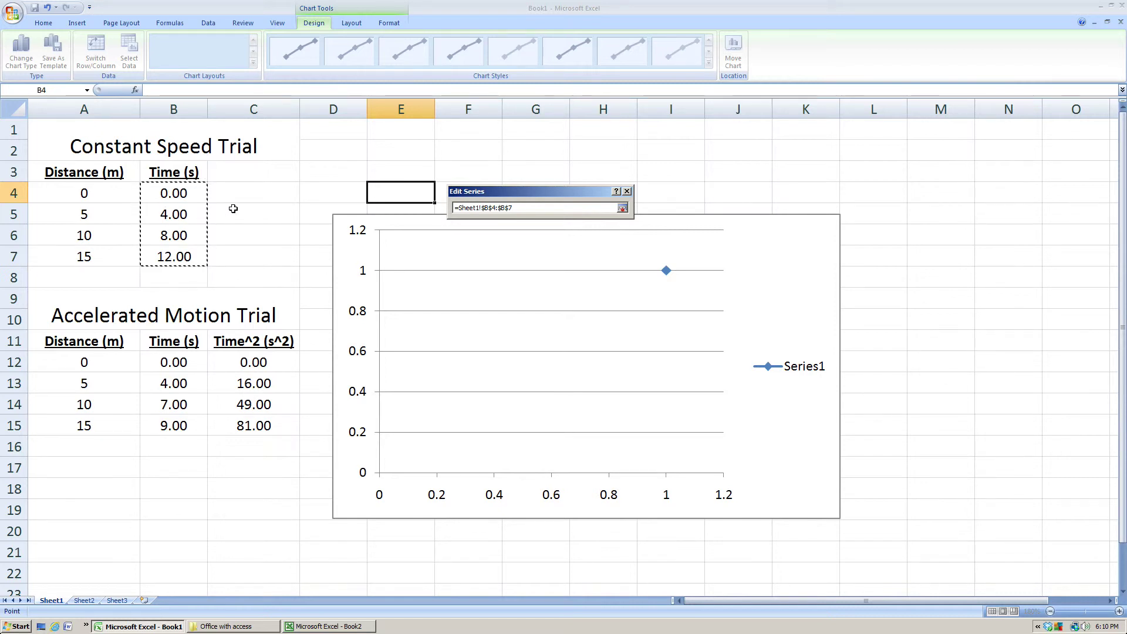
pyautogui.click(622, 208)
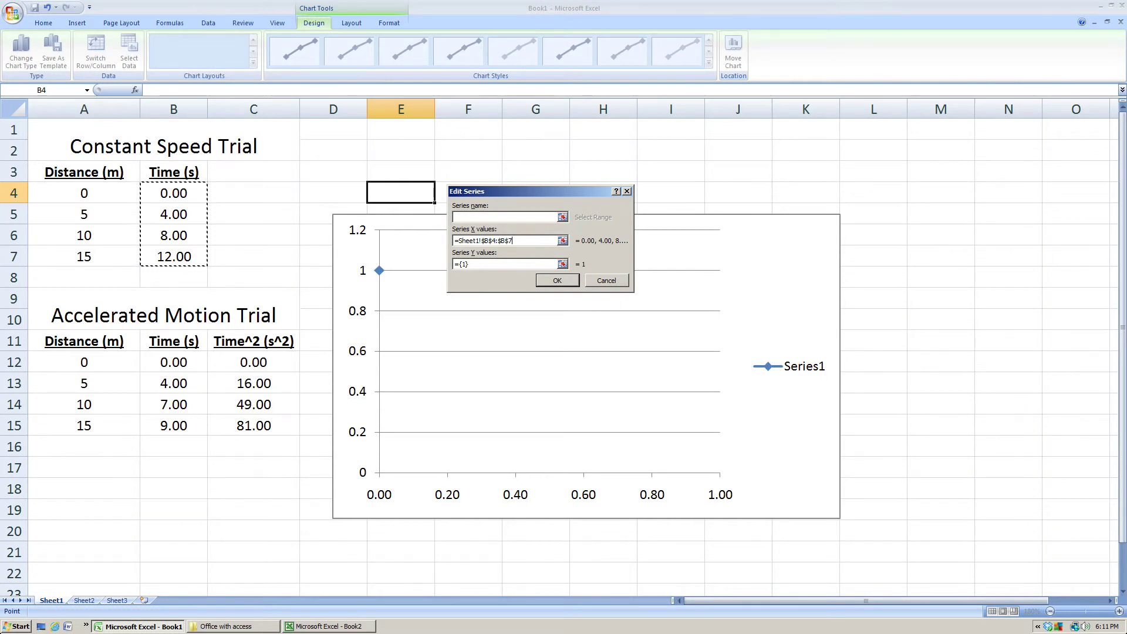
# Set the series Y values to the Constant Speed Trial distances in A4:A7 and apply the chart's data source.
pyautogui.click(469, 264)
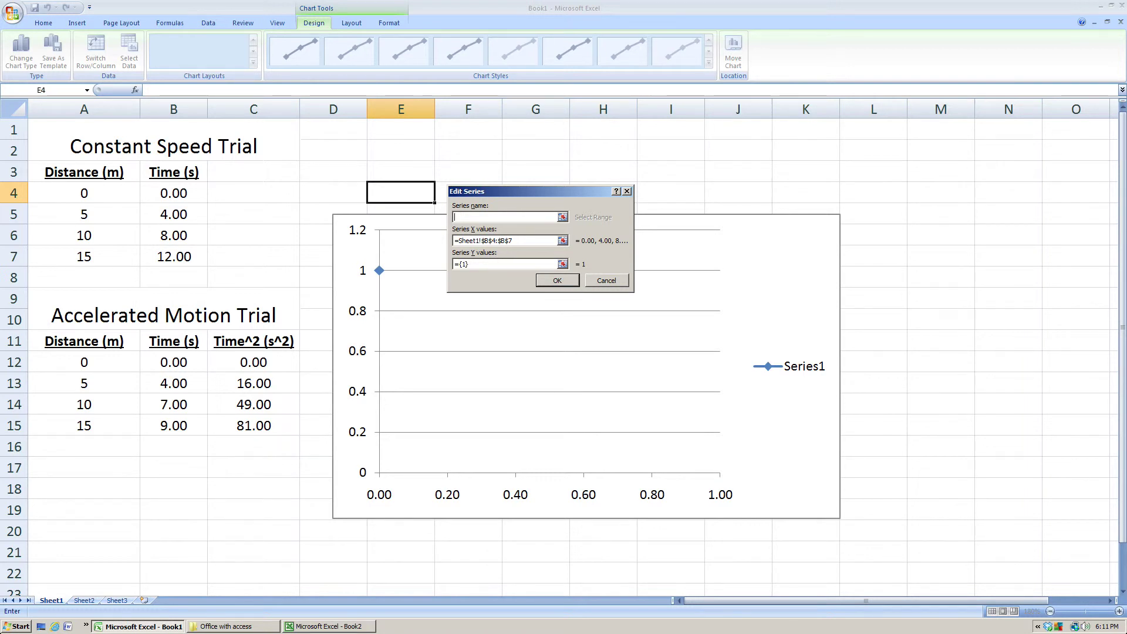
pyautogui.click(457, 266)
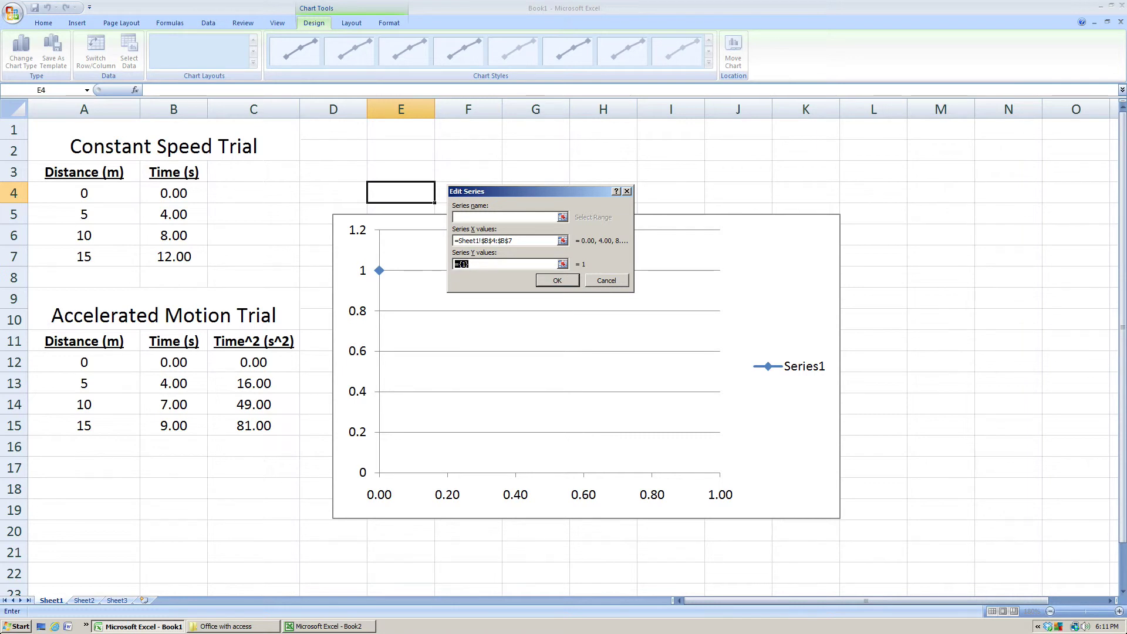
pyautogui.click(469, 264)
pyautogui.click(562, 264)
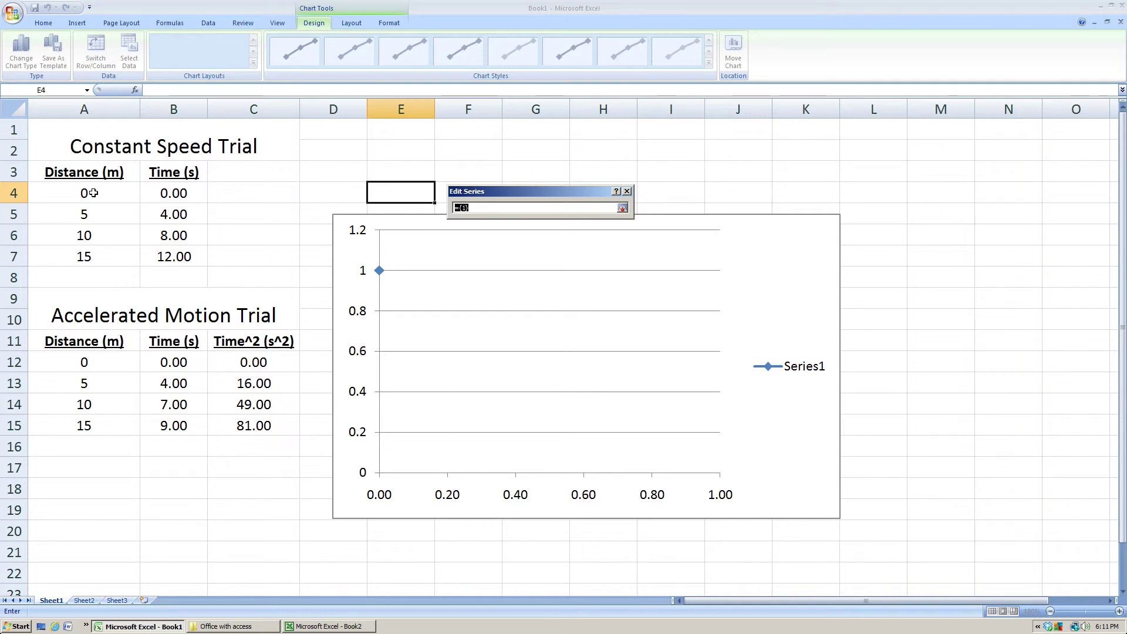
pyautogui.moveTo(92, 193); pyautogui.dragTo(94, 254)
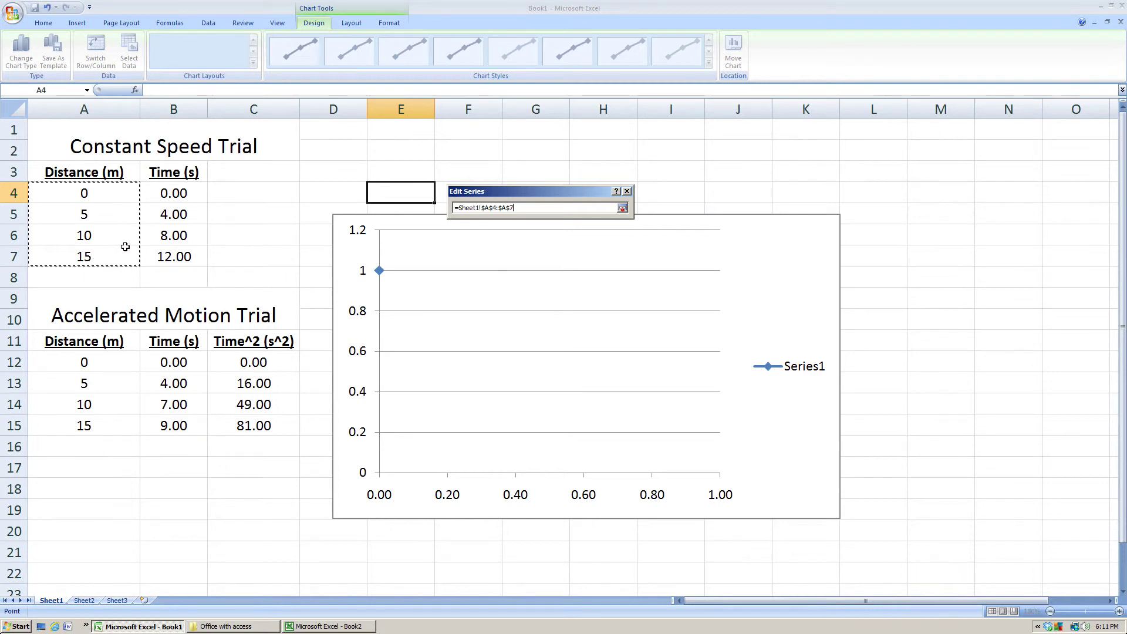
pyautogui.click(622, 209)
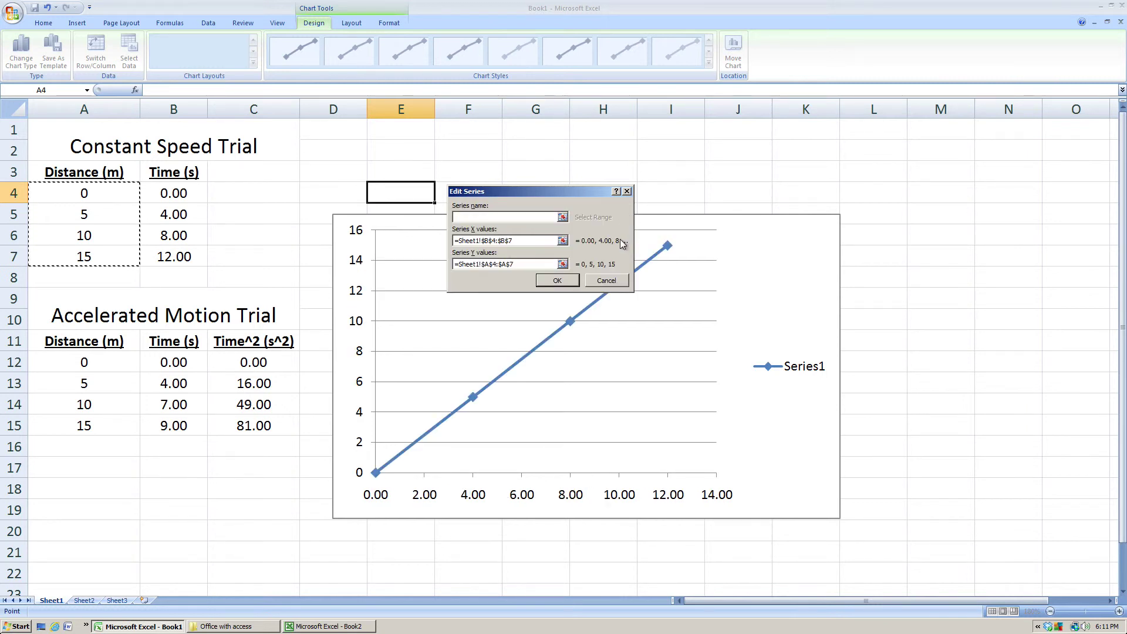
pyautogui.click(557, 280)
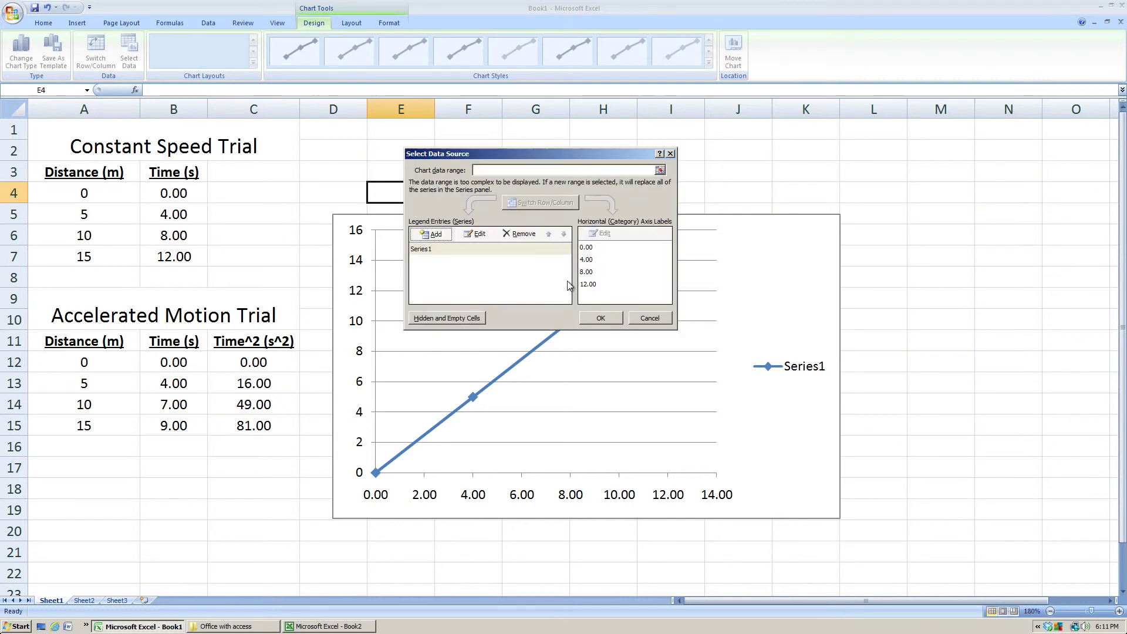
pyautogui.click(595, 317)
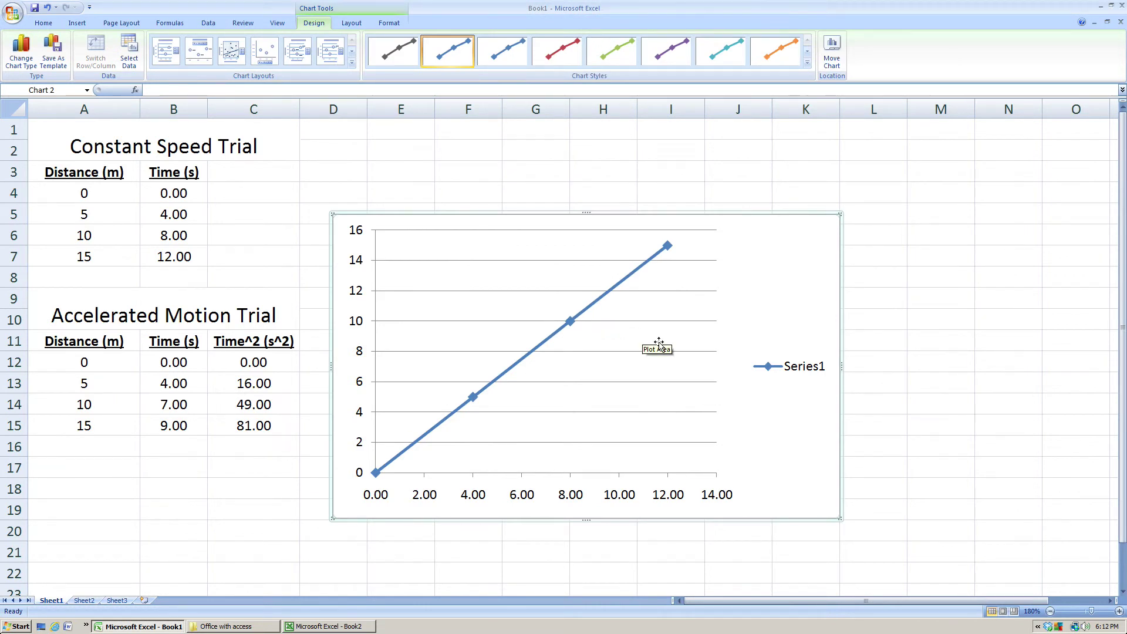
# Delete the chart's legend and set the data series line color to No line so only the markers remain.
pyautogui.click(798, 369)
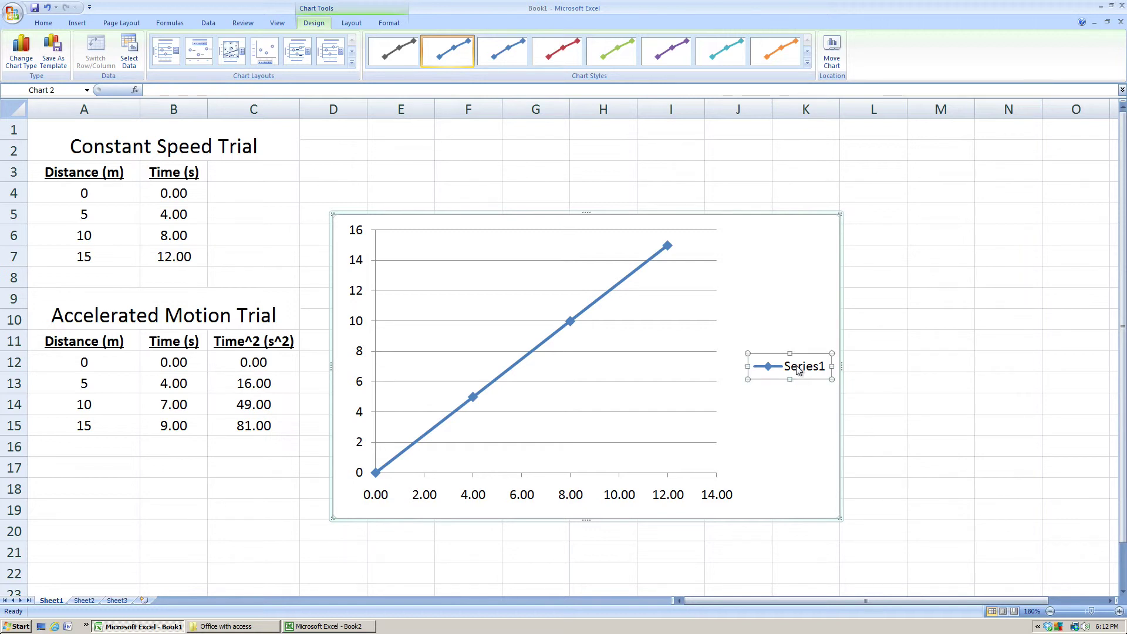
pyautogui.press('Delete')
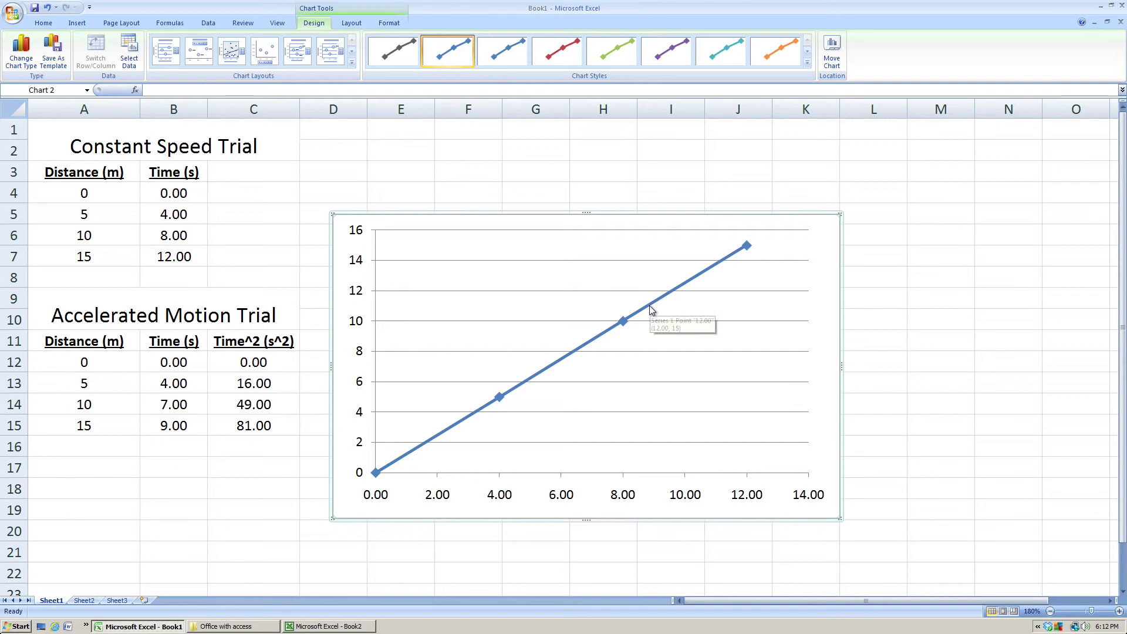
pyautogui.rightClick(650, 305)
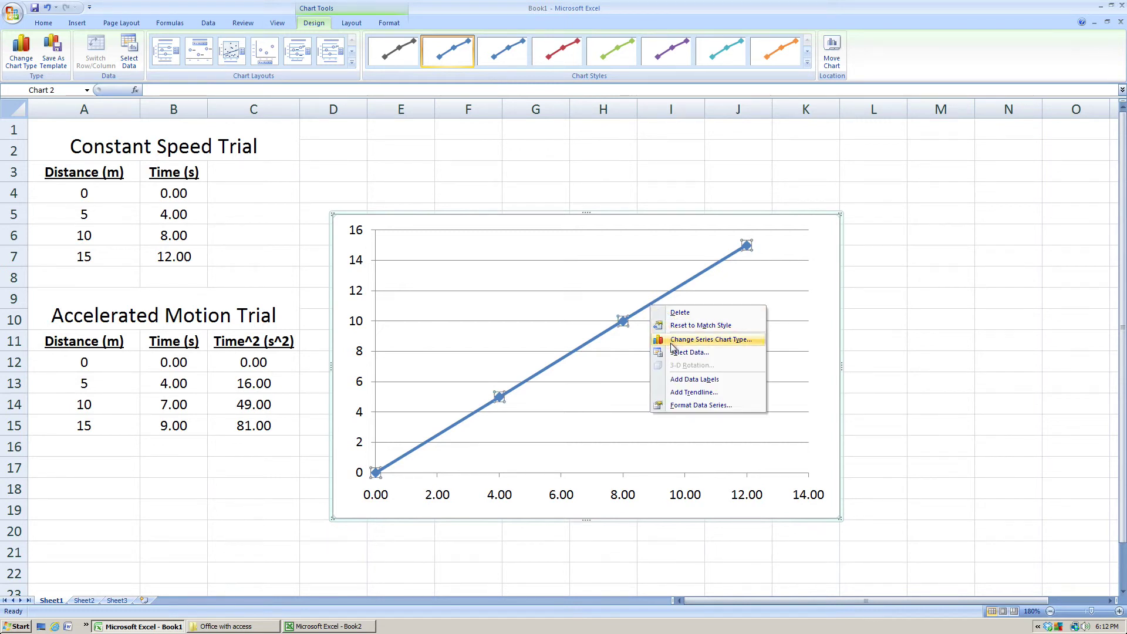
pyautogui.click(685, 405)
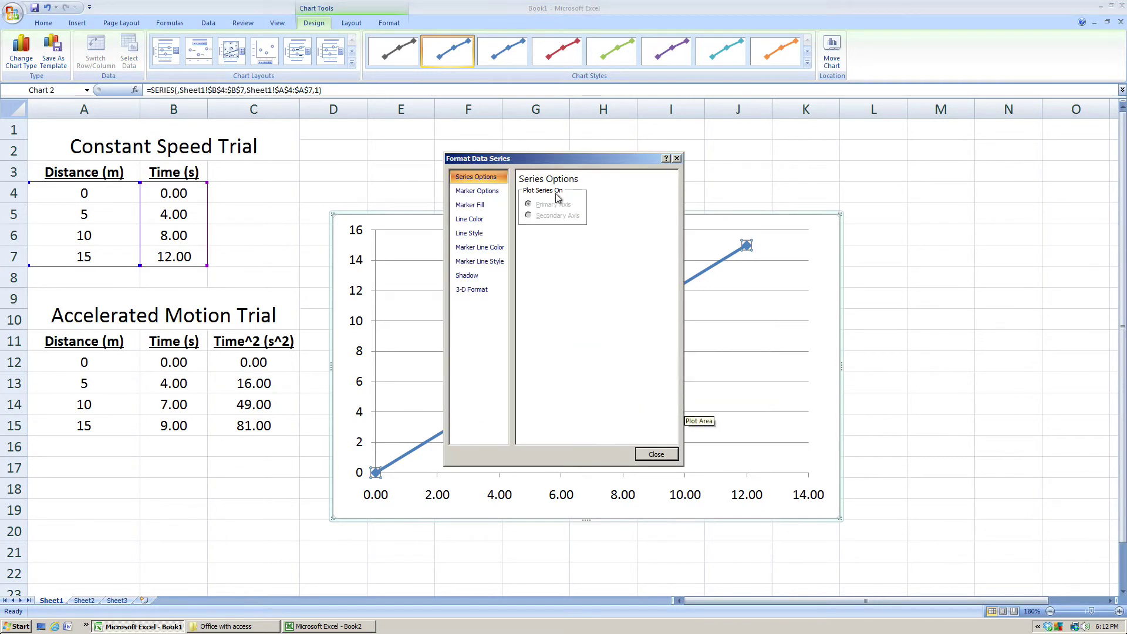
pyautogui.click(483, 221)
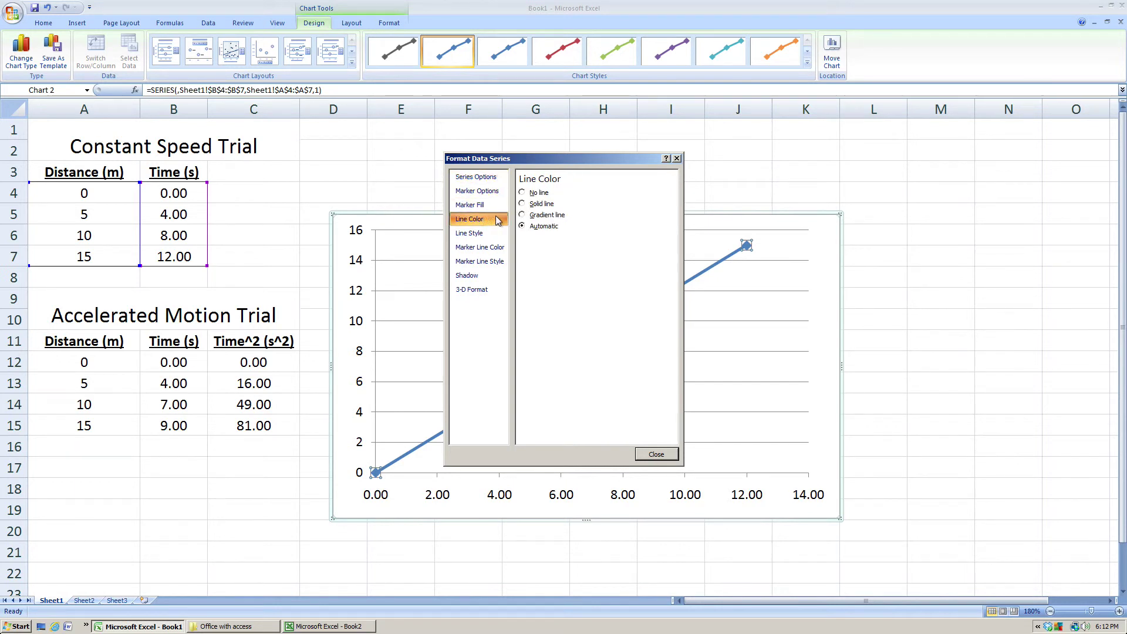
pyautogui.click(523, 194)
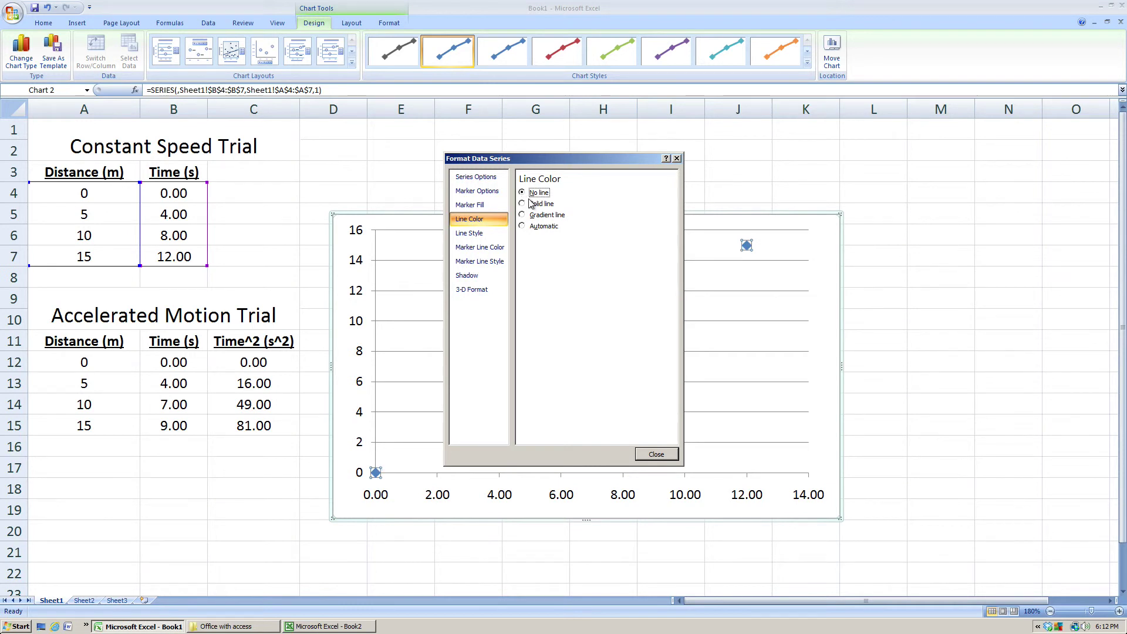
# Add a title above the chart reading "Distance vs. Time [CONSTANT SPEED]".
pyautogui.click(646, 452)
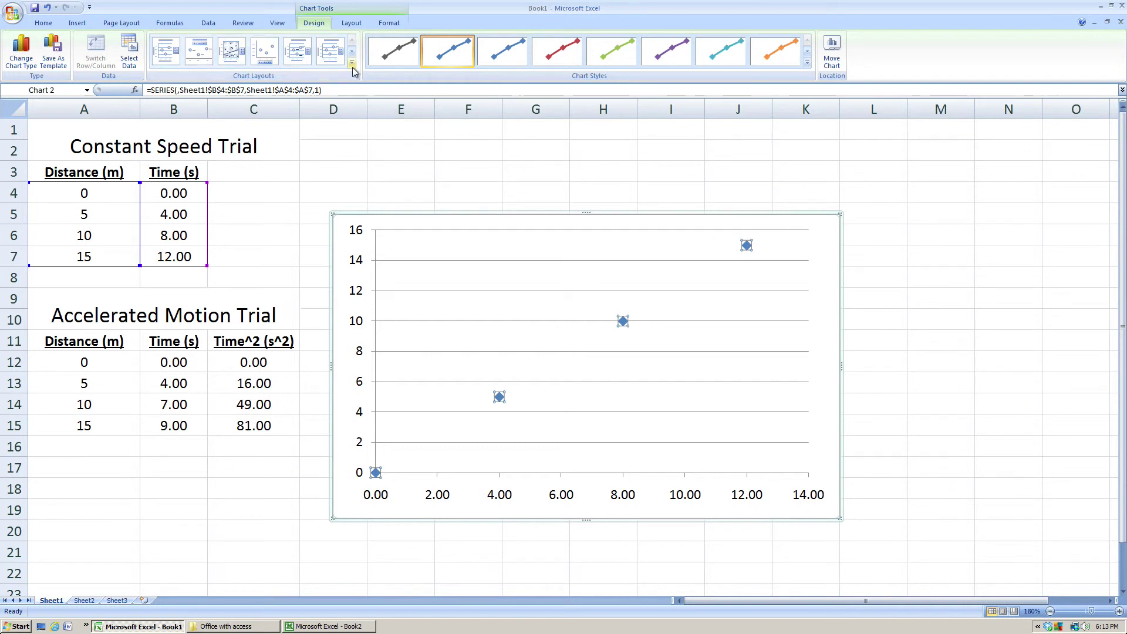
pyautogui.click(353, 24)
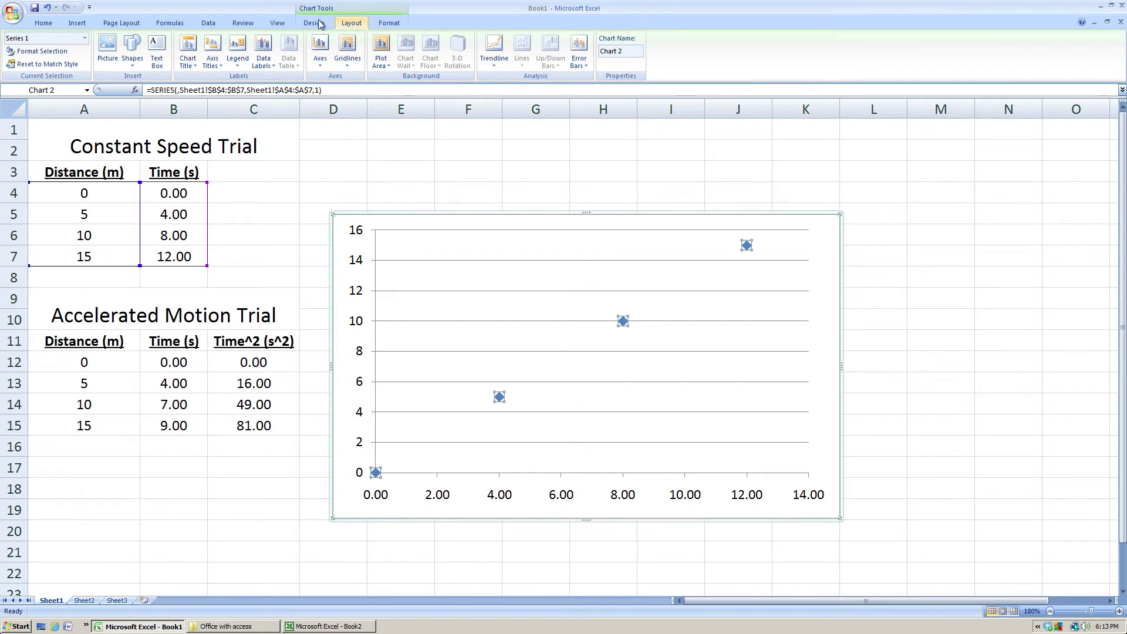
pyautogui.click(189, 47)
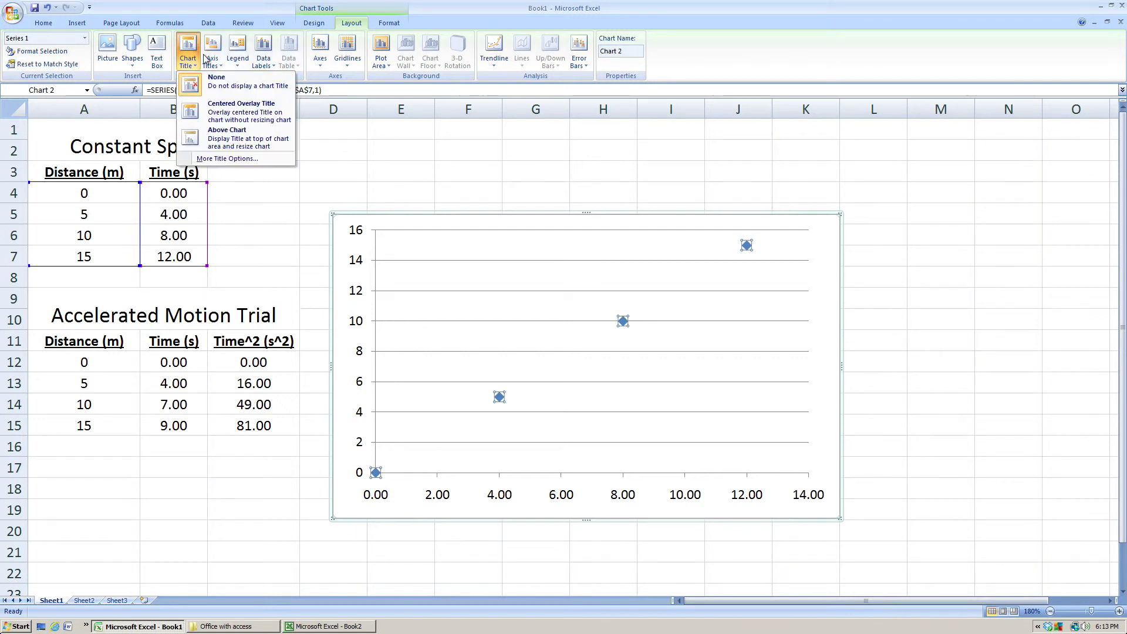
pyautogui.click(218, 135)
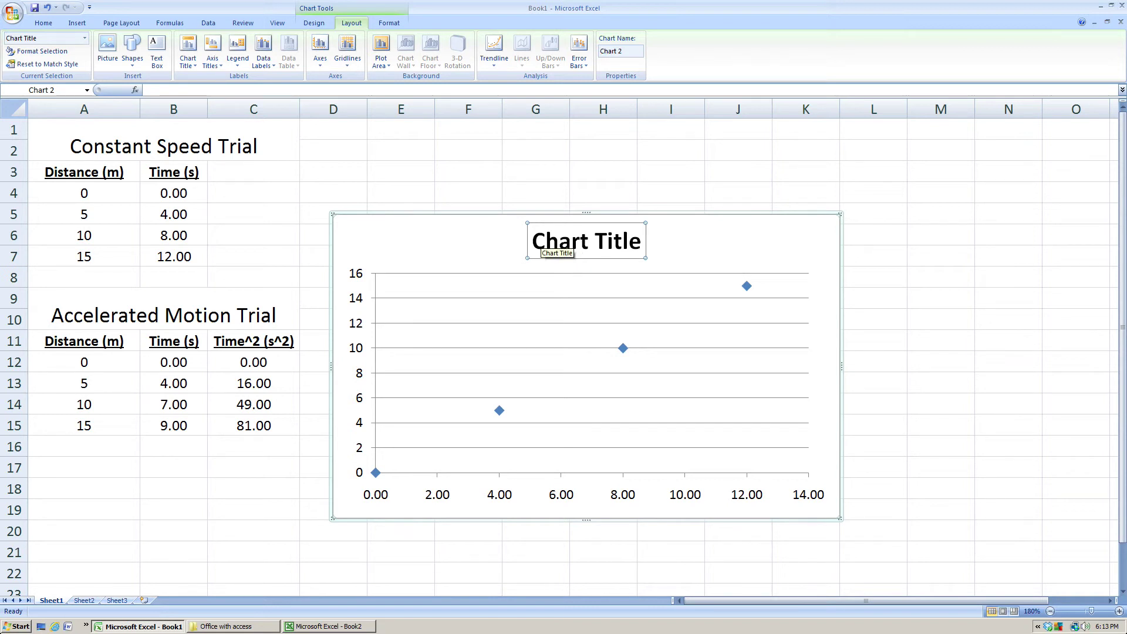
pyautogui.write('Distance')
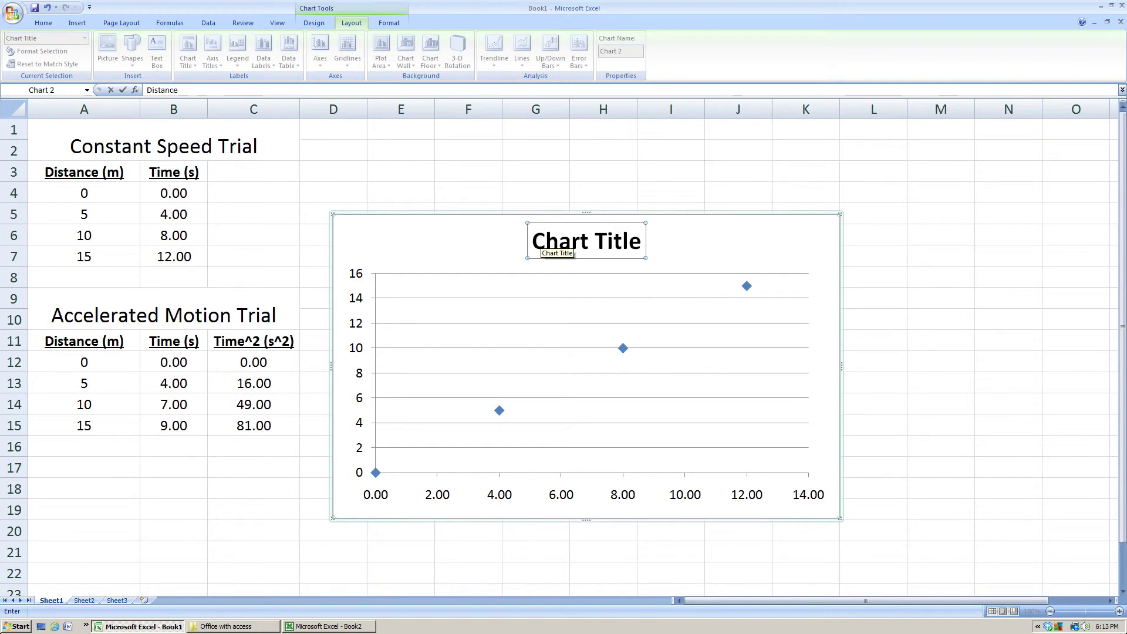
pyautogui.write(' vs. Time [CONSTANT SPEED]')
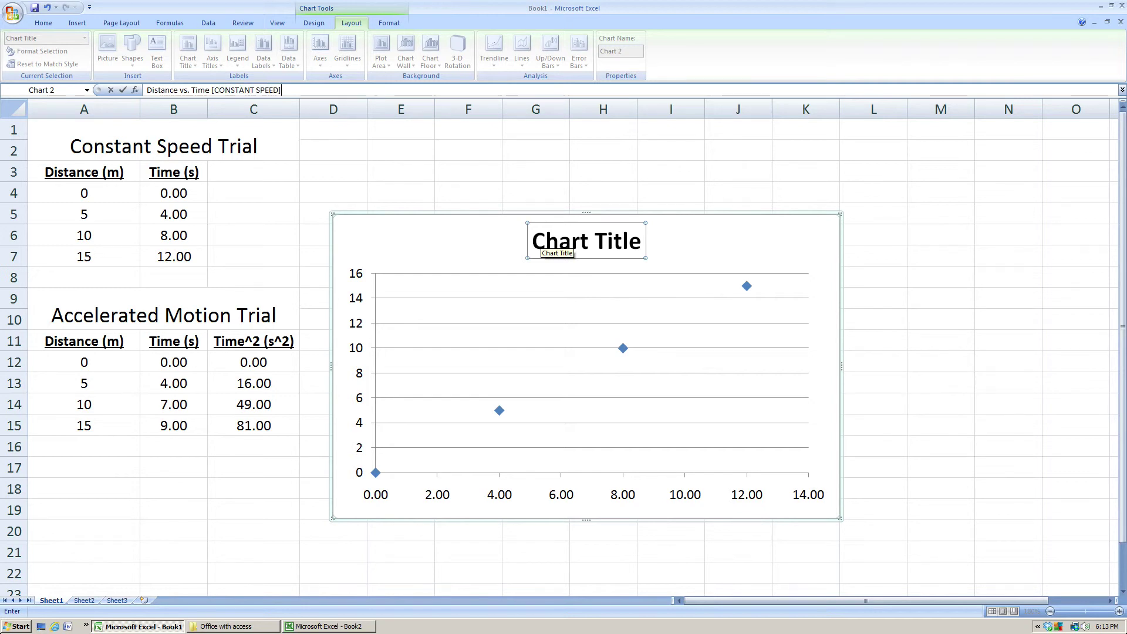
pyautogui.press('Return')
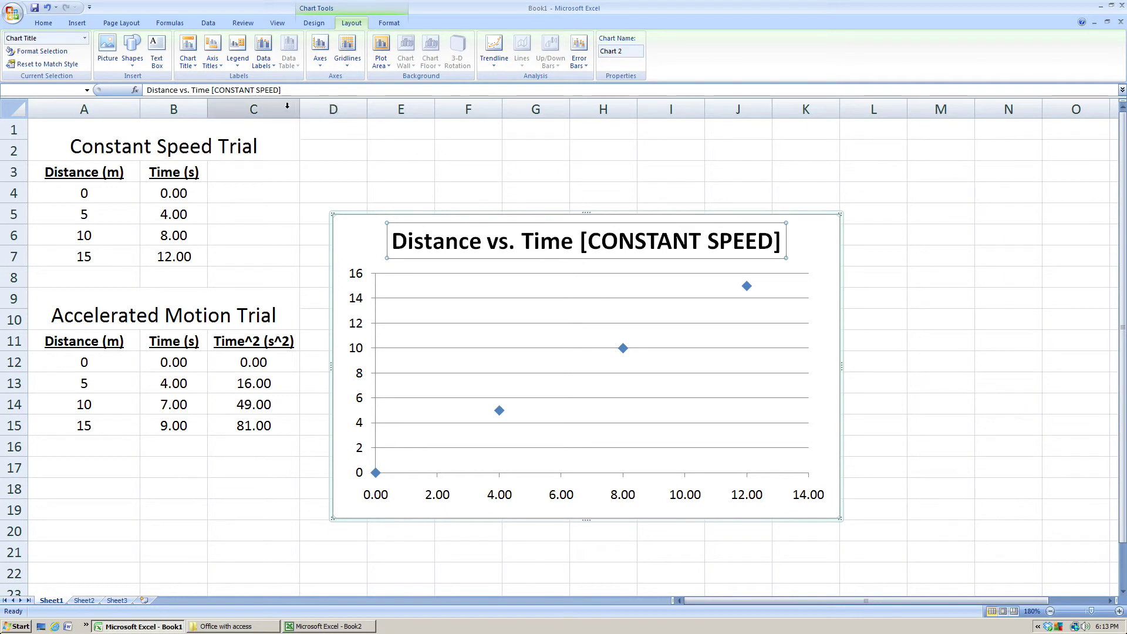
# Add a primary horizontal axis title below the axis reading "Time (s)".
pyautogui.click(212, 49)
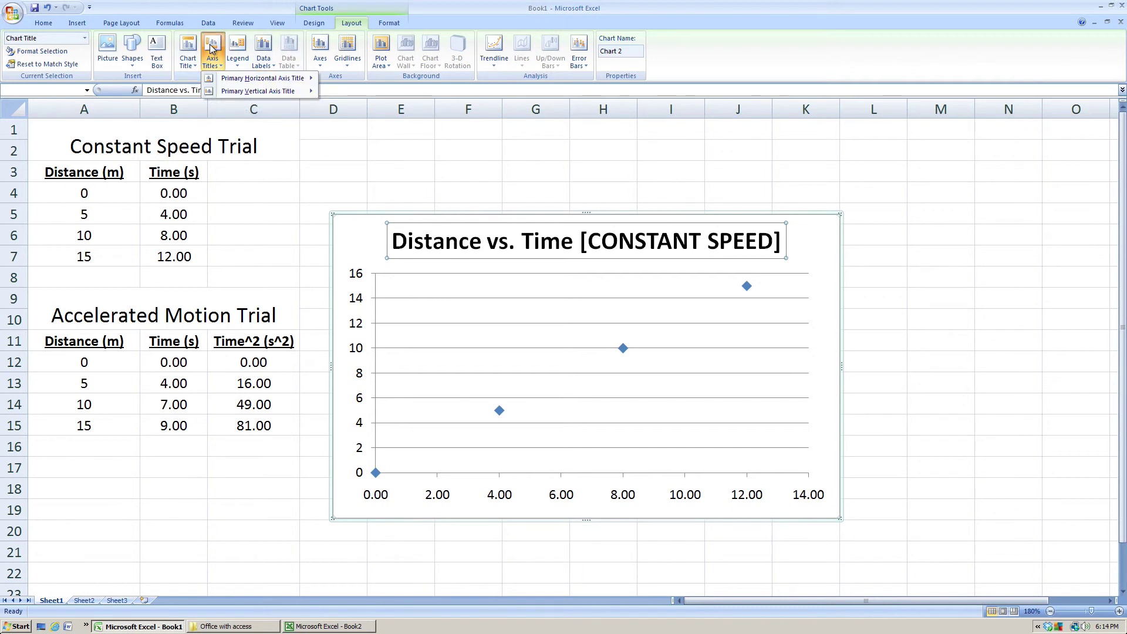
pyautogui.moveTo(222, 81)
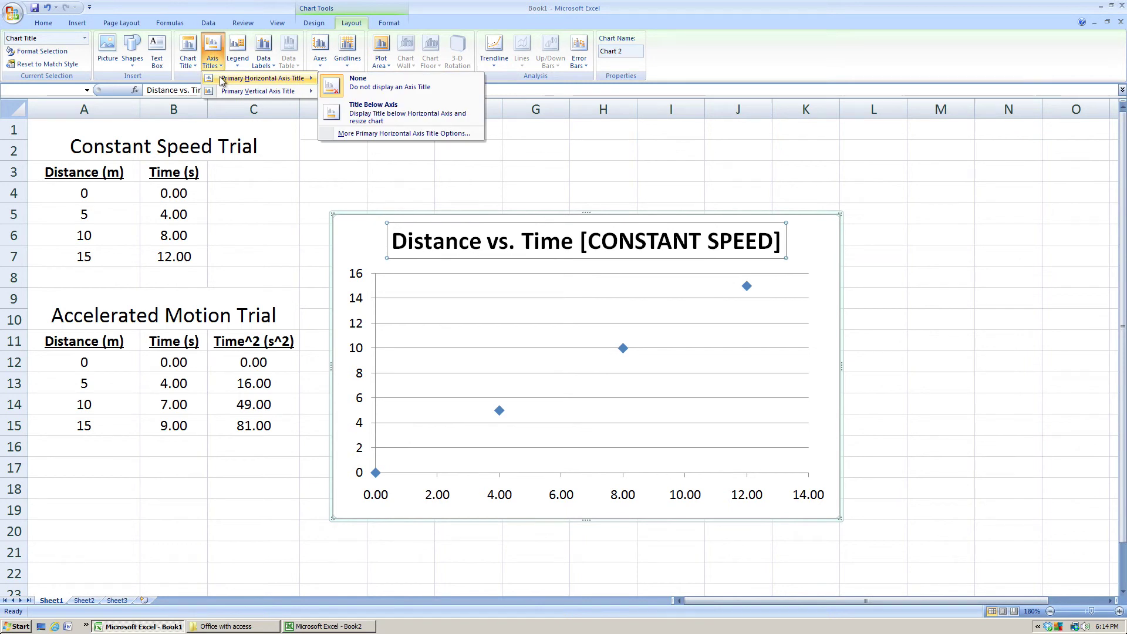
pyautogui.click(381, 116)
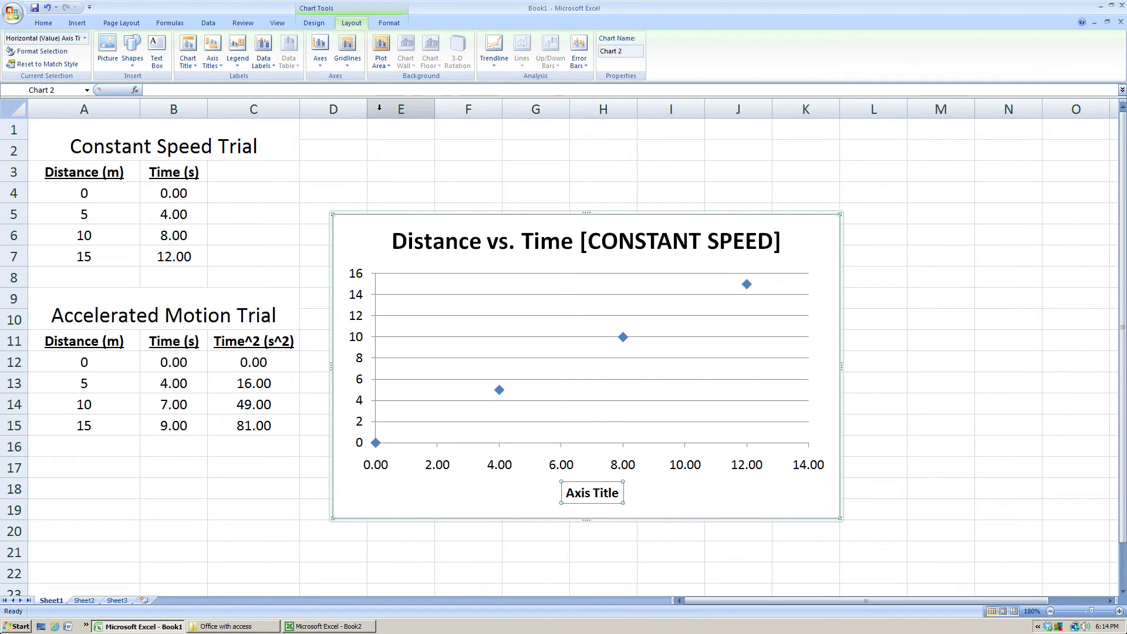
pyautogui.write('Time')
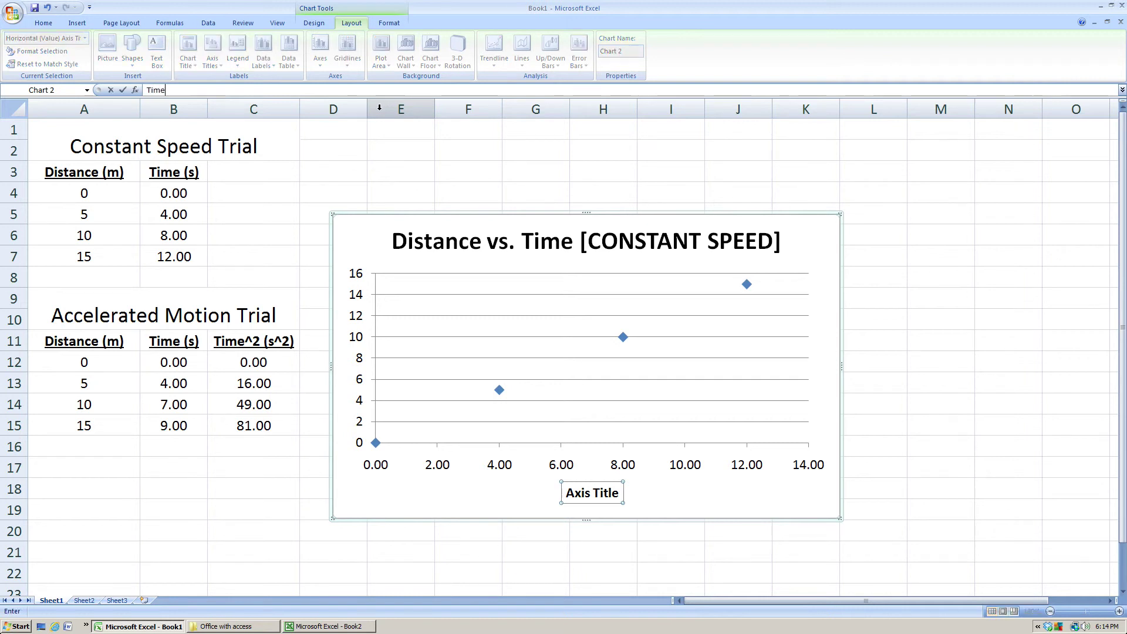
pyautogui.write(' (s')
pyautogui.press('Return')
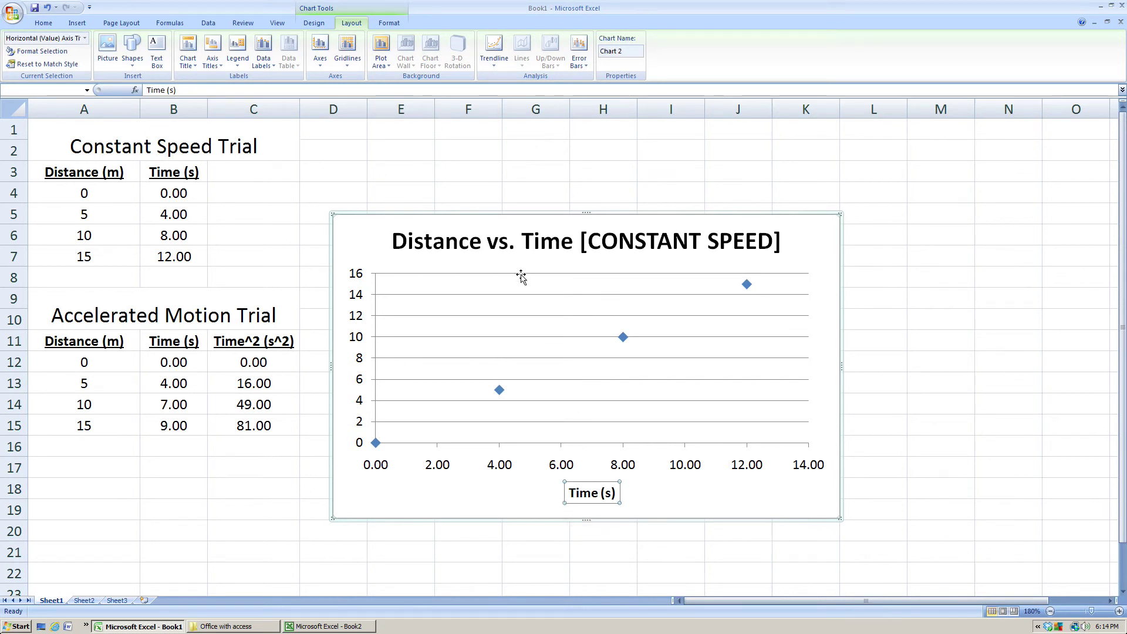
# Add a rotated primary vertical axis title reading "Distance (m)".
pyautogui.click(215, 61)
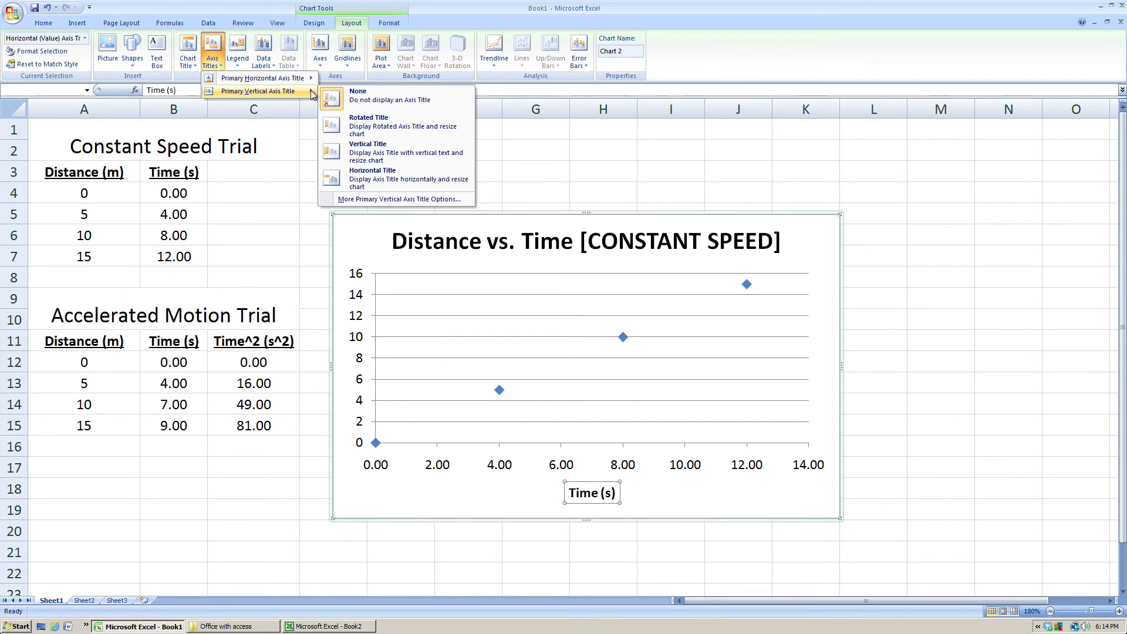
pyautogui.click(363, 132)
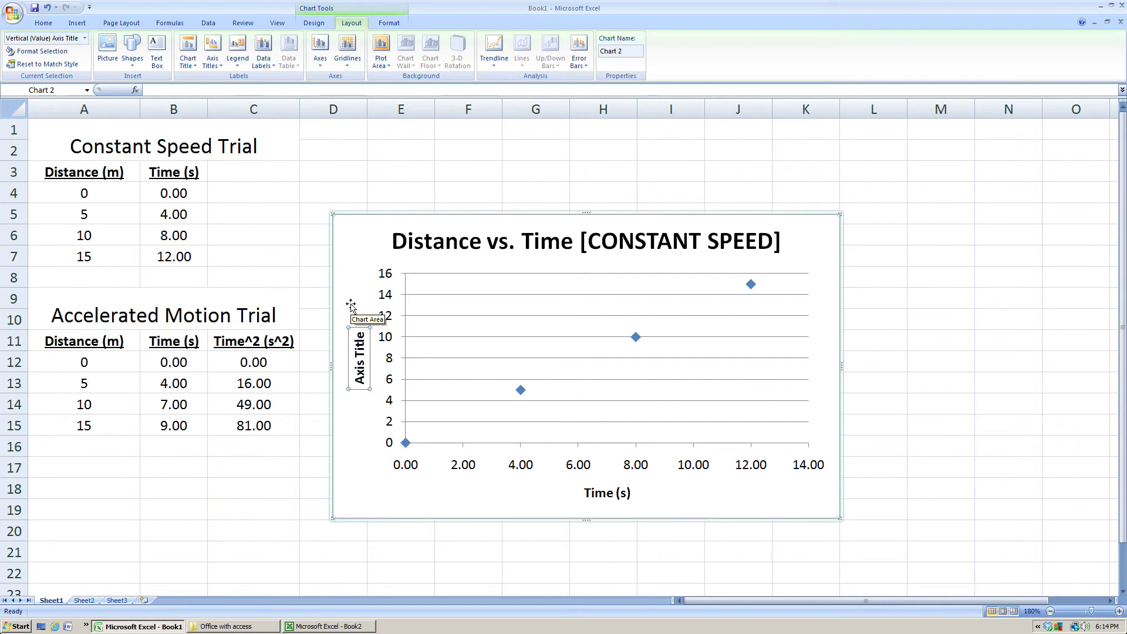
pyautogui.write('D')
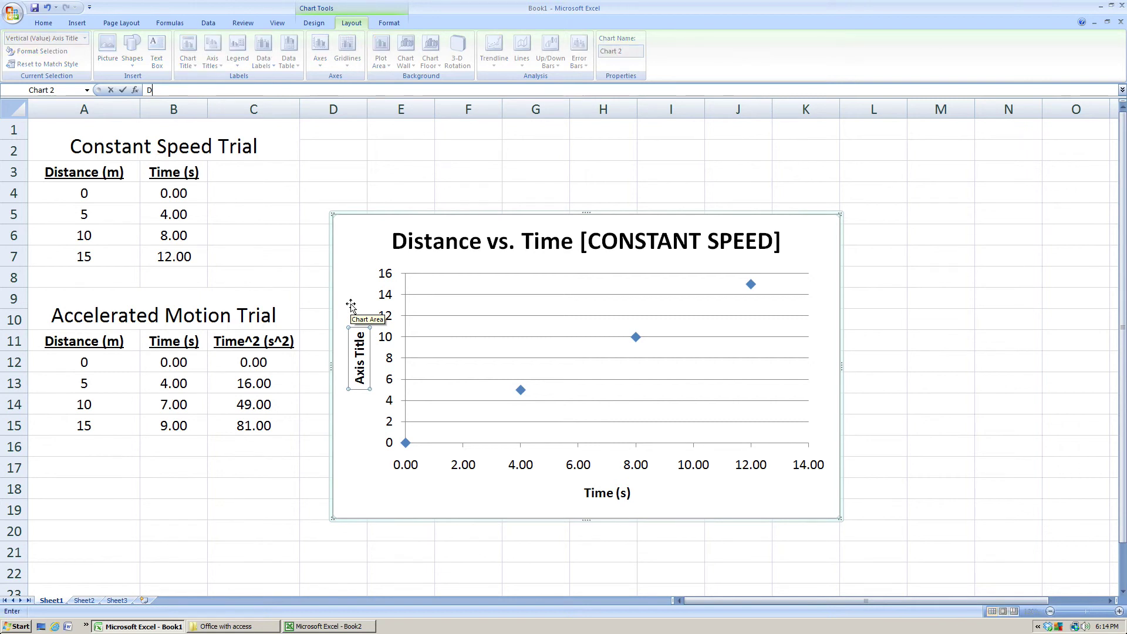
pyautogui.write('istance (m')
pyautogui.press('Return')
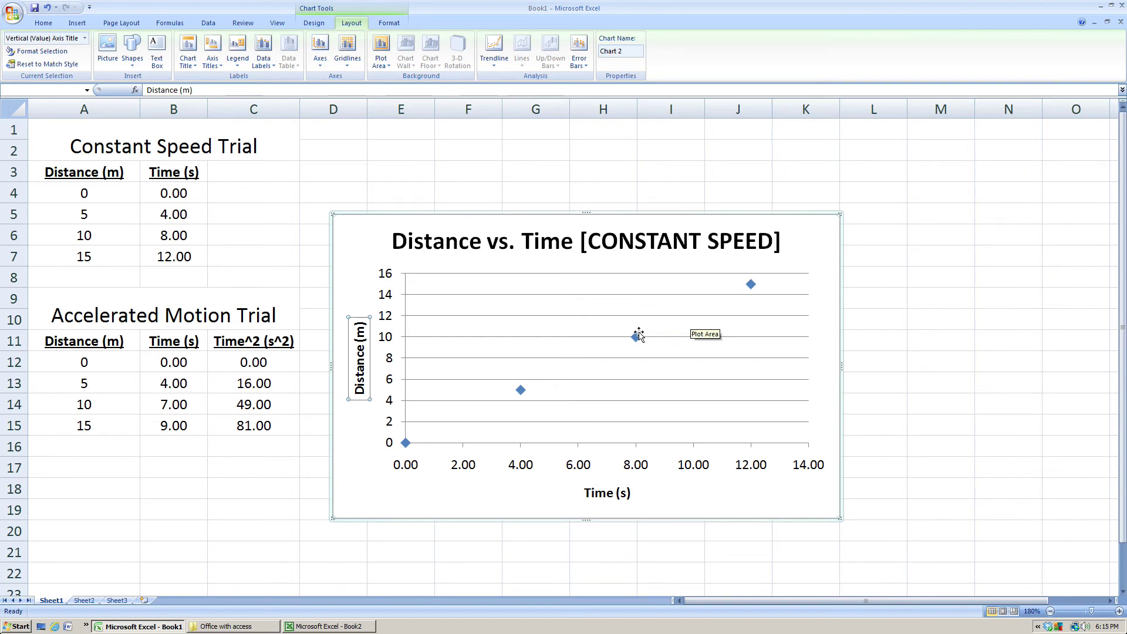
# Add a linear trendline to the data series with the intercept set to 0.0 and its equation displayed on the chart.
pyautogui.moveTo(636, 335)
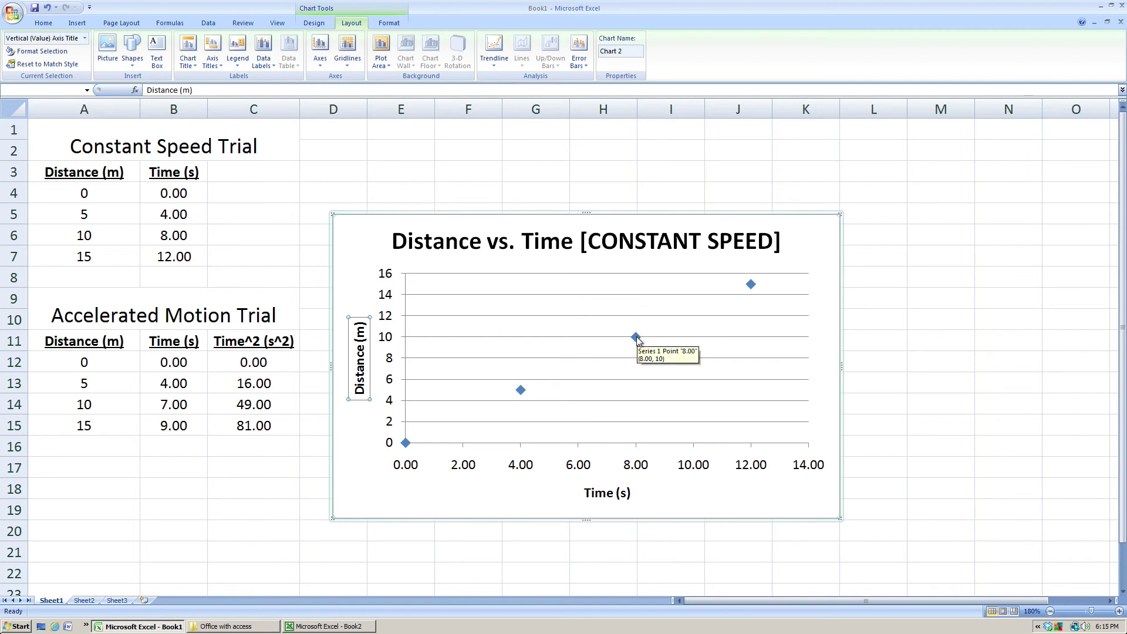
pyautogui.rightClick(637, 339)
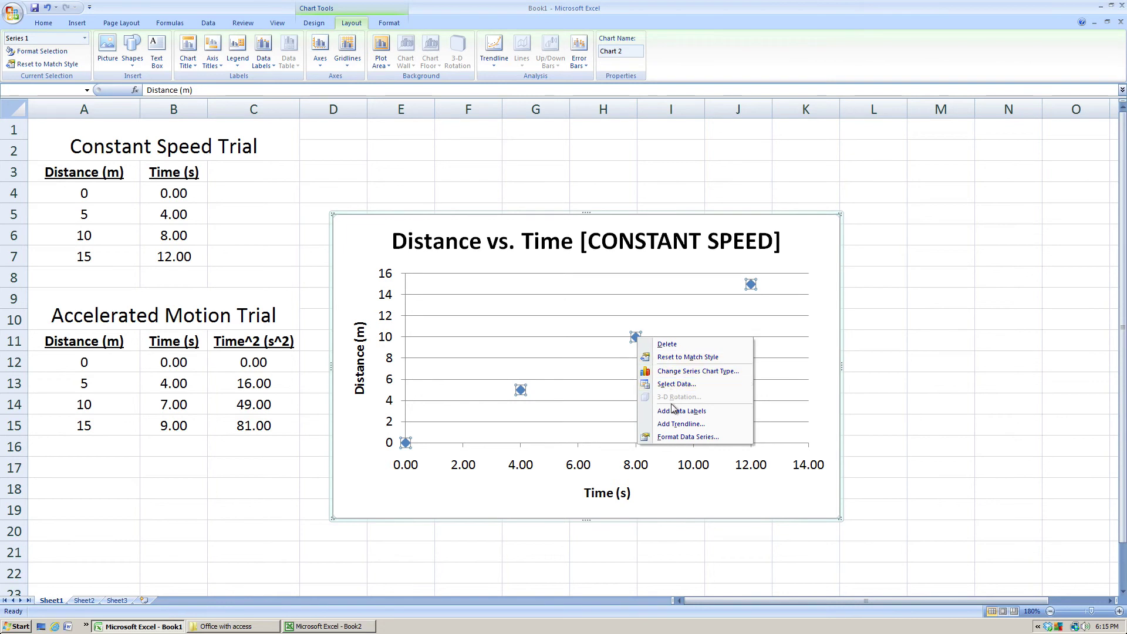
pyautogui.click(673, 427)
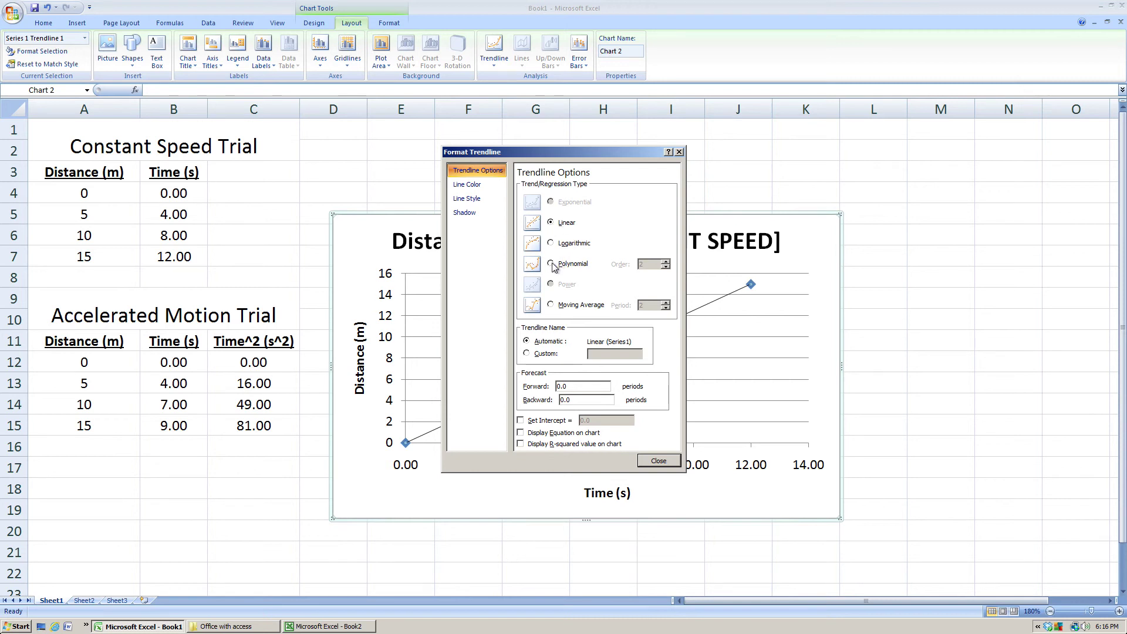
pyautogui.moveTo(581, 155); pyautogui.dragTo(959, 318)
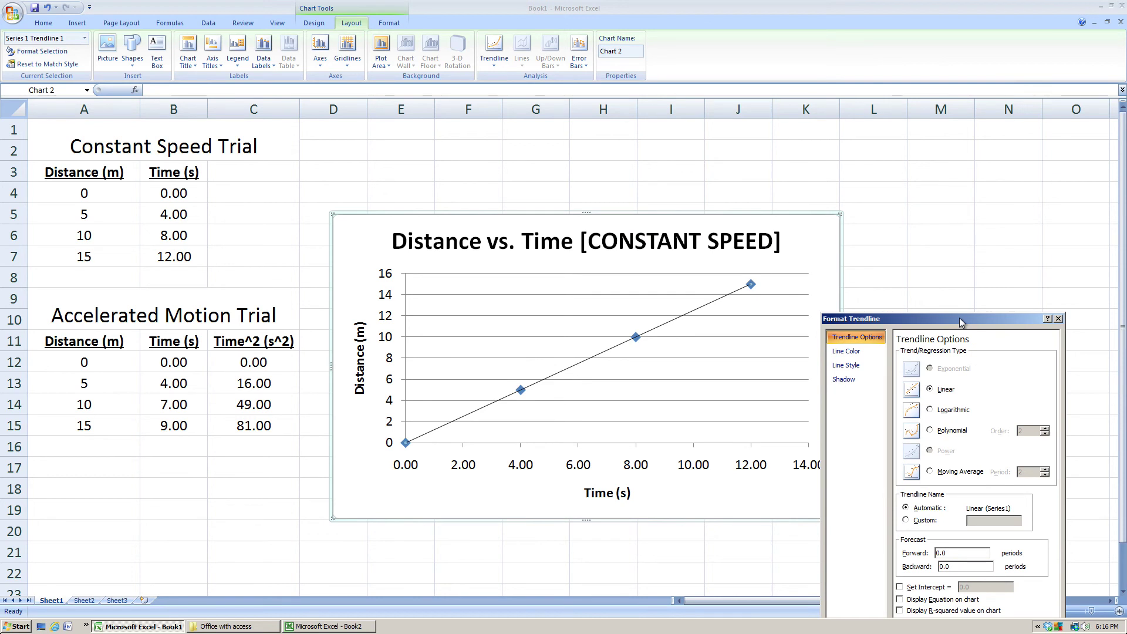
pyautogui.moveTo(959, 318); pyautogui.dragTo(930, 210)
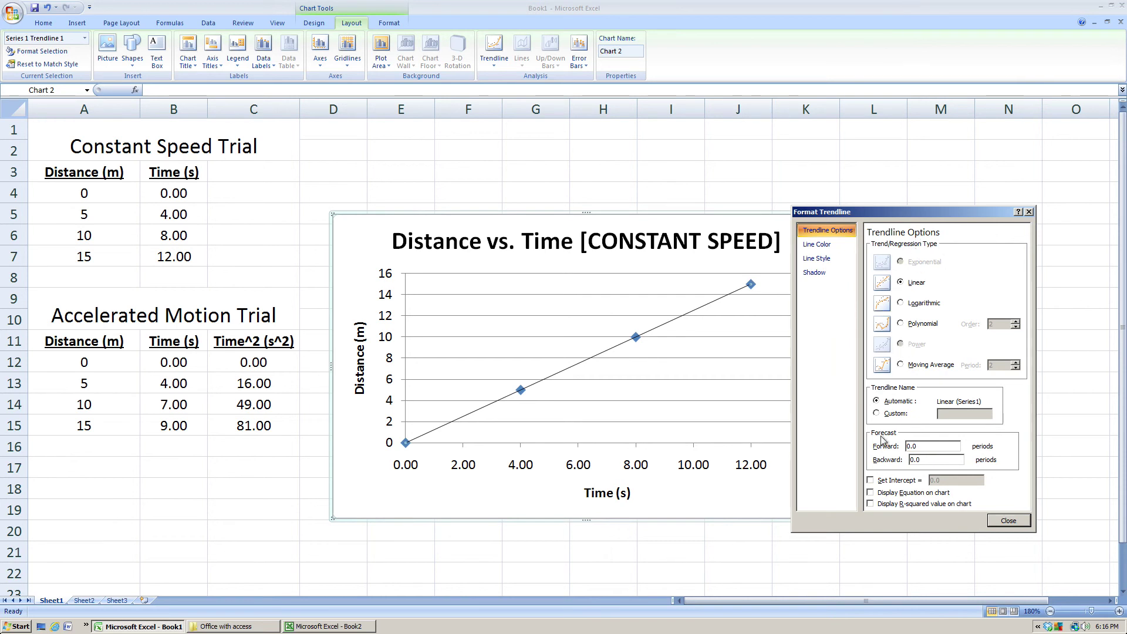
pyautogui.click(871, 480)
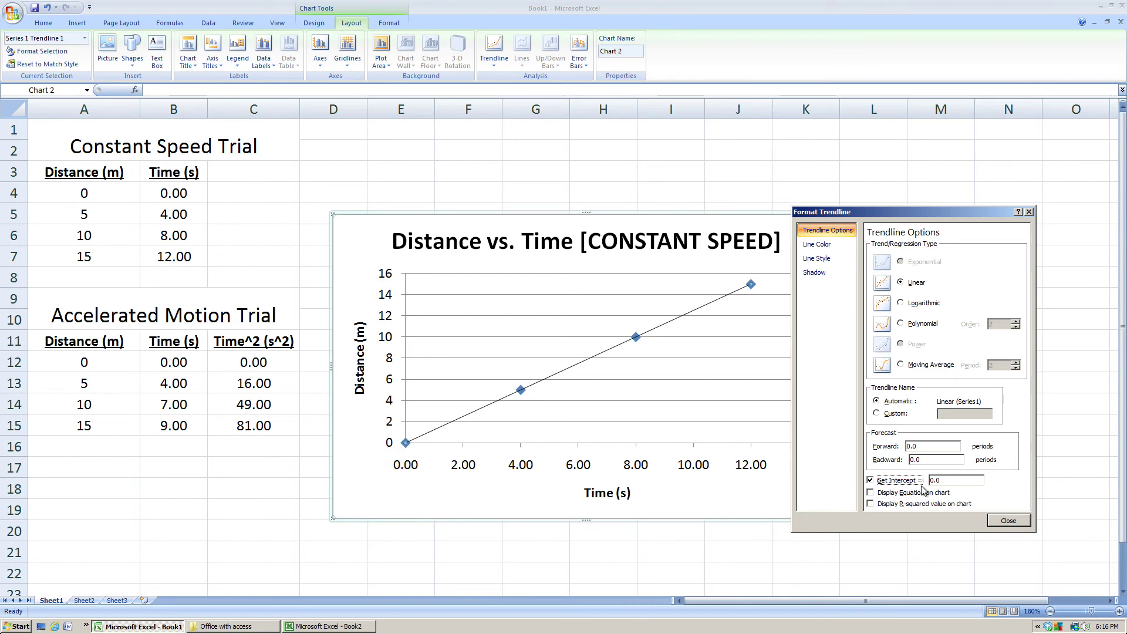
pyautogui.click(870, 493)
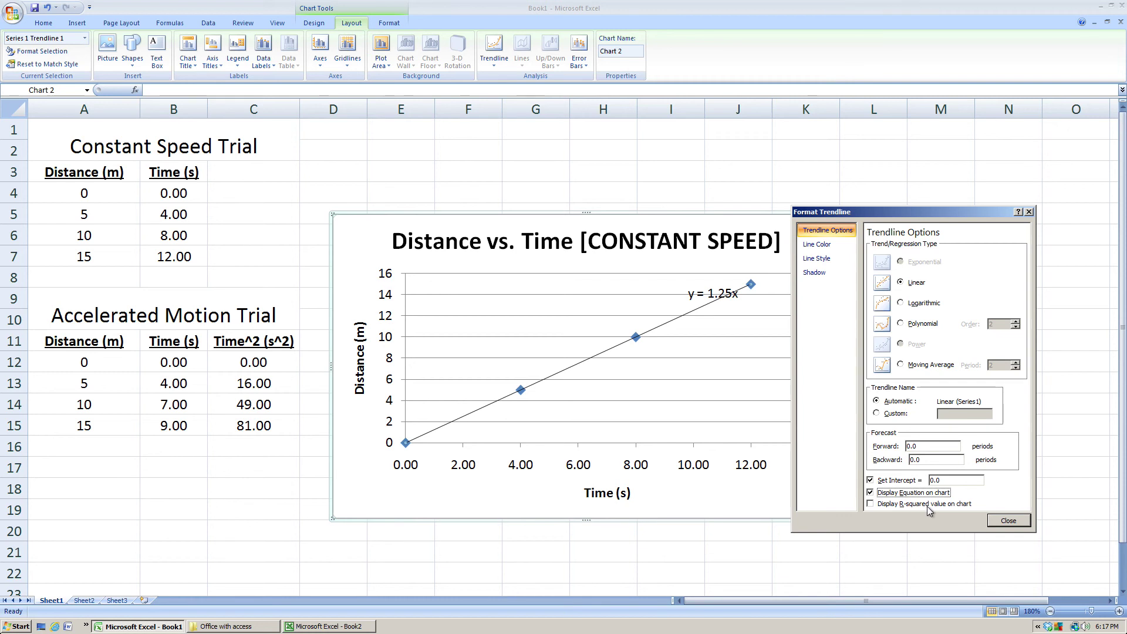
pyautogui.click(1007, 521)
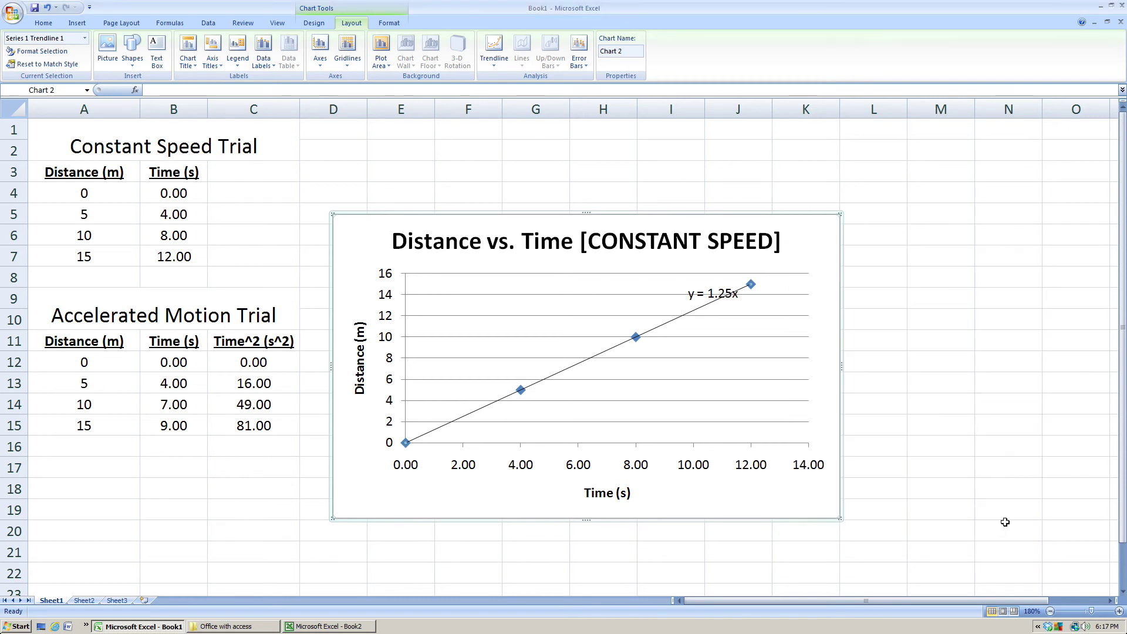
# Move the trendline equation off the line to just above the plot area's upper-right corner.
pyautogui.click(712, 300)
pyautogui.moveTo(715, 279); pyautogui.dragTo(803, 252)
pyautogui.click(809, 237)
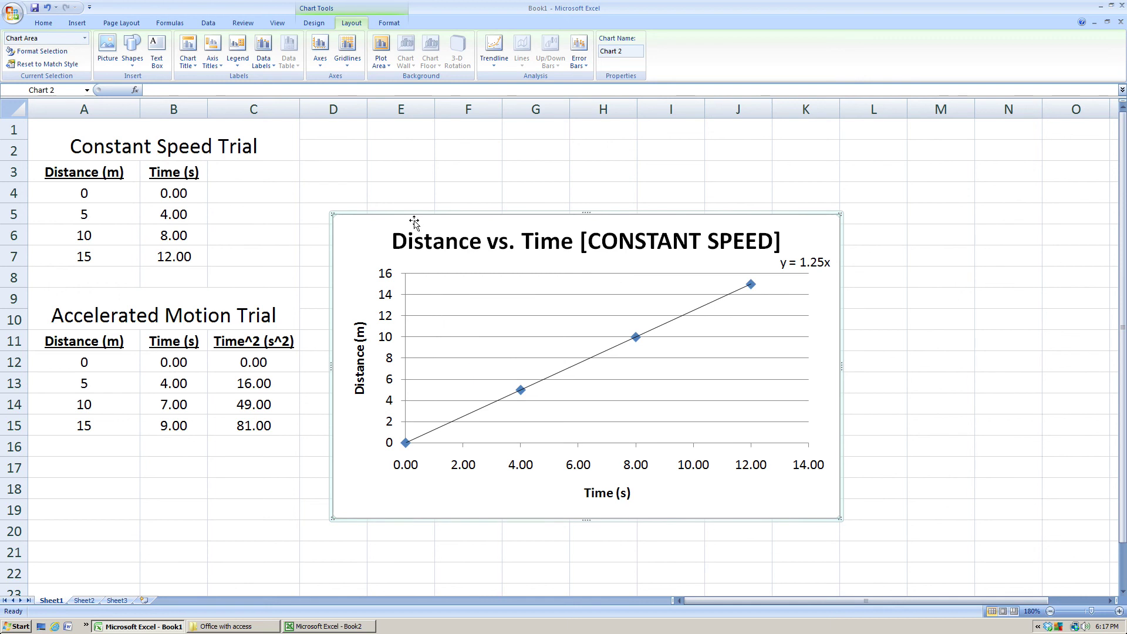
# Display major and minor gridlines for both the horizontal and vertical primary gridlines of the chart.
pyautogui.click(350, 57)
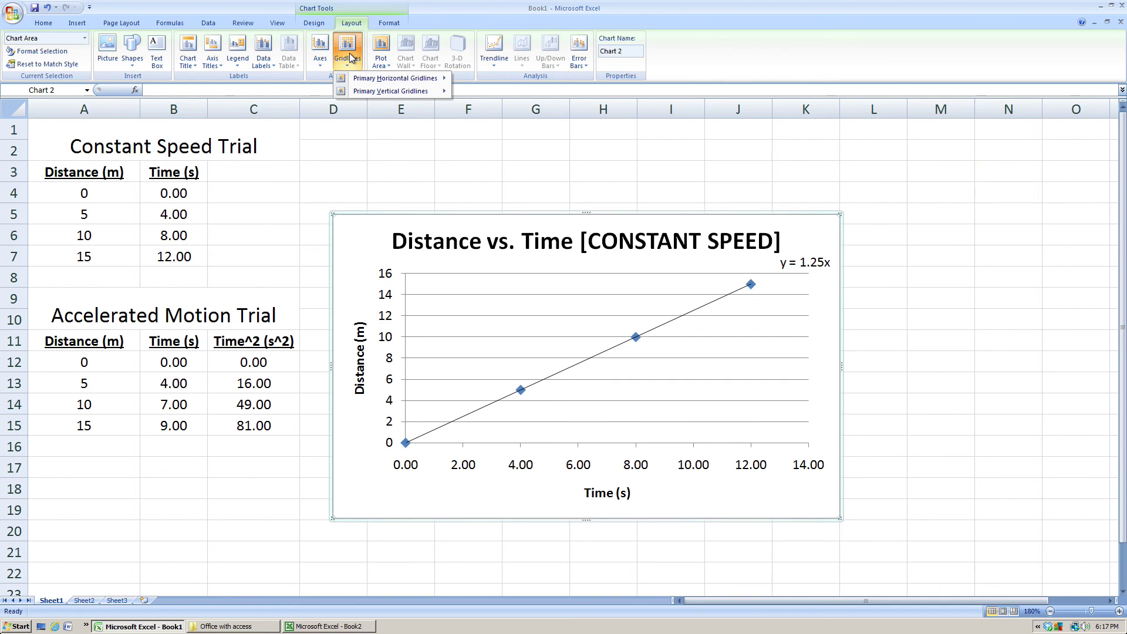
pyautogui.moveTo(362, 80)
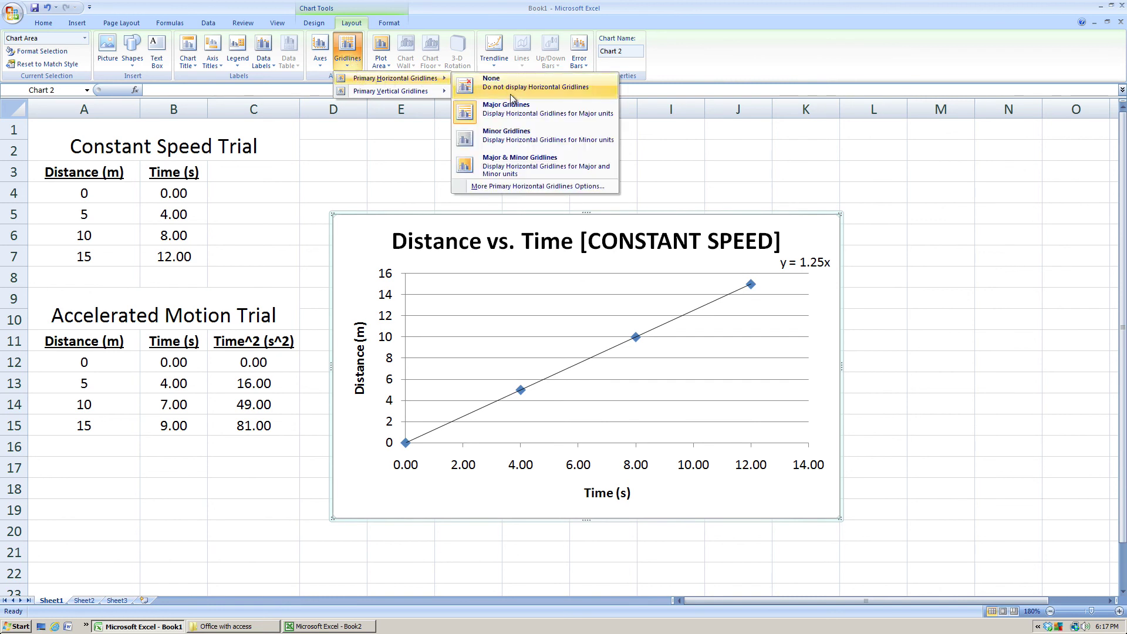
pyautogui.click(529, 160)
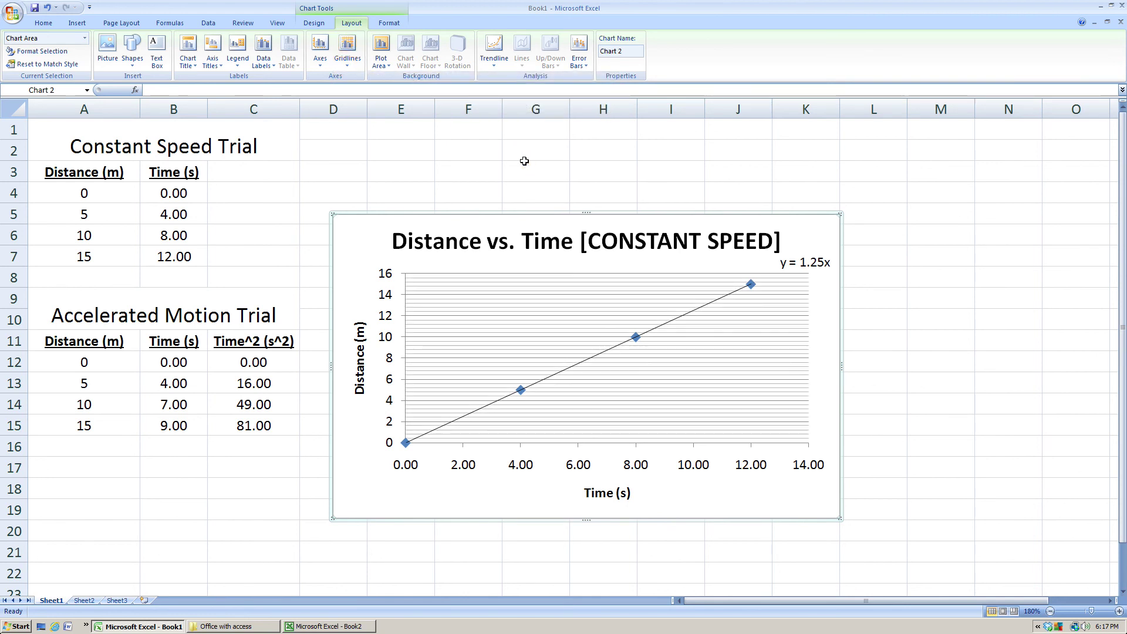
pyautogui.click(348, 53)
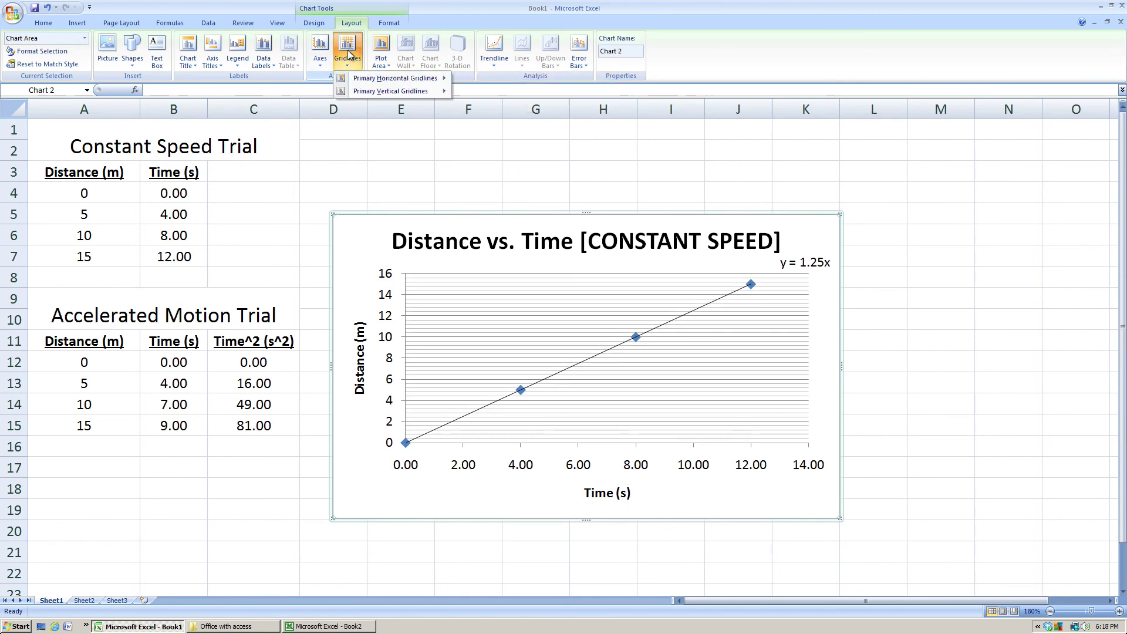
pyautogui.moveTo(399, 91)
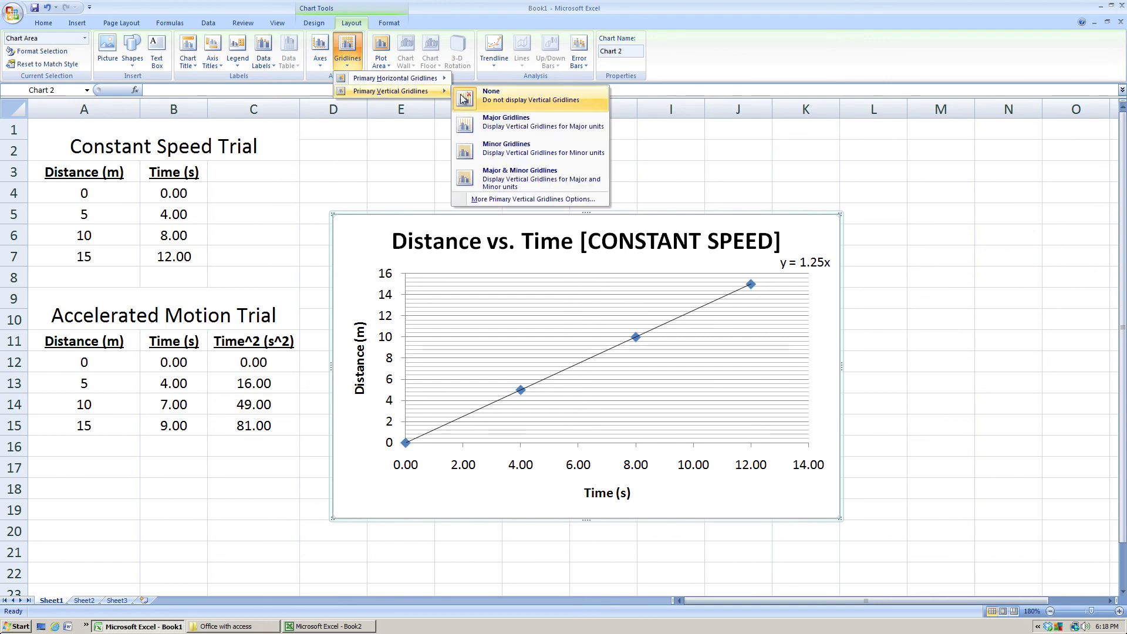
pyautogui.click(530, 175)
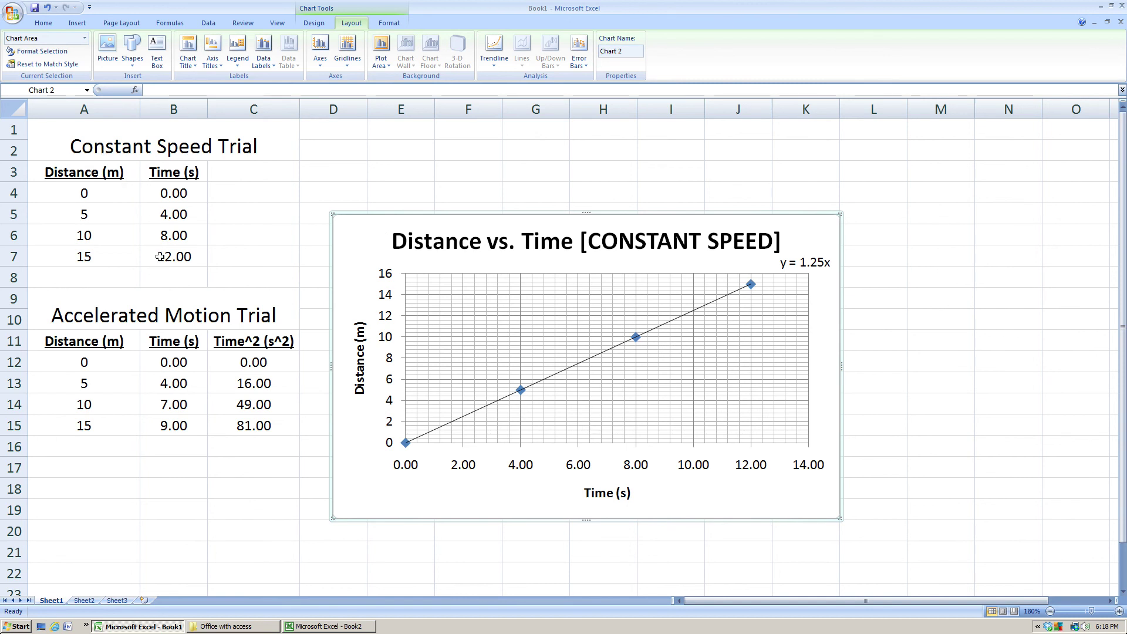
# Move the chart up beside the data tables so it spans about D2 to K16.
pyautogui.moveTo(361, 237); pyautogui.dragTo(546, 157)
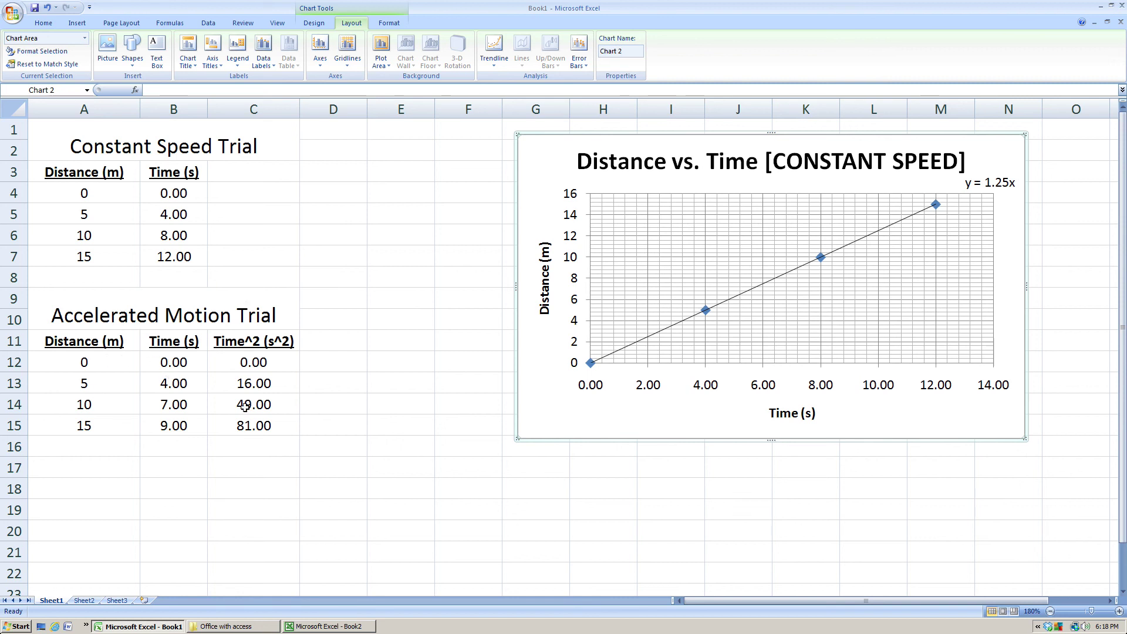
pyautogui.moveTo(547, 158); pyautogui.dragTo(358, 158)
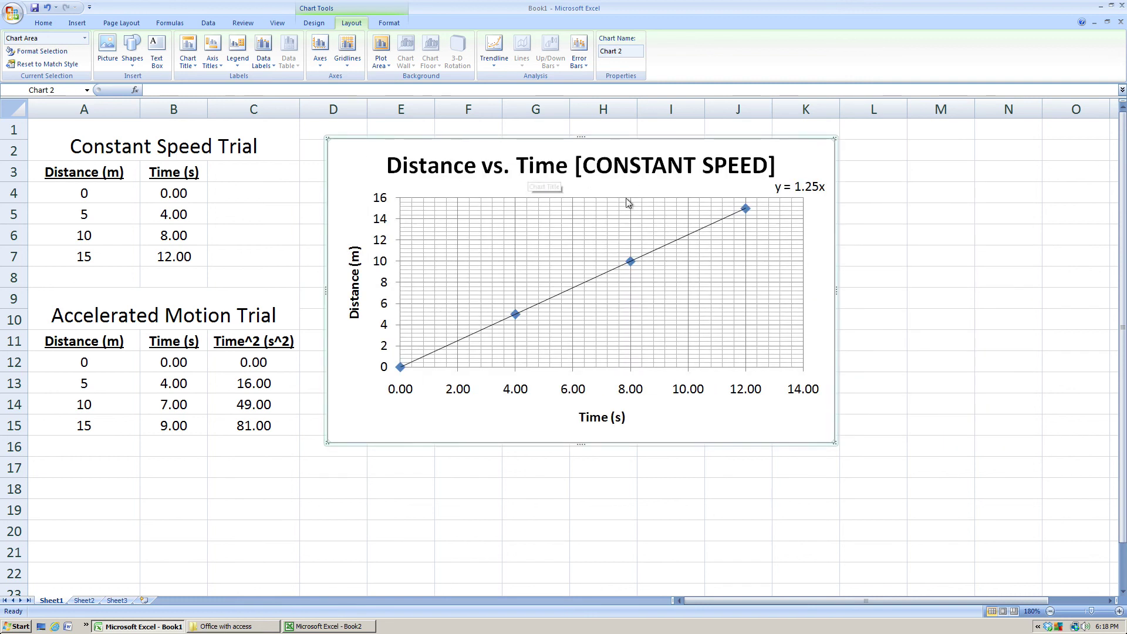